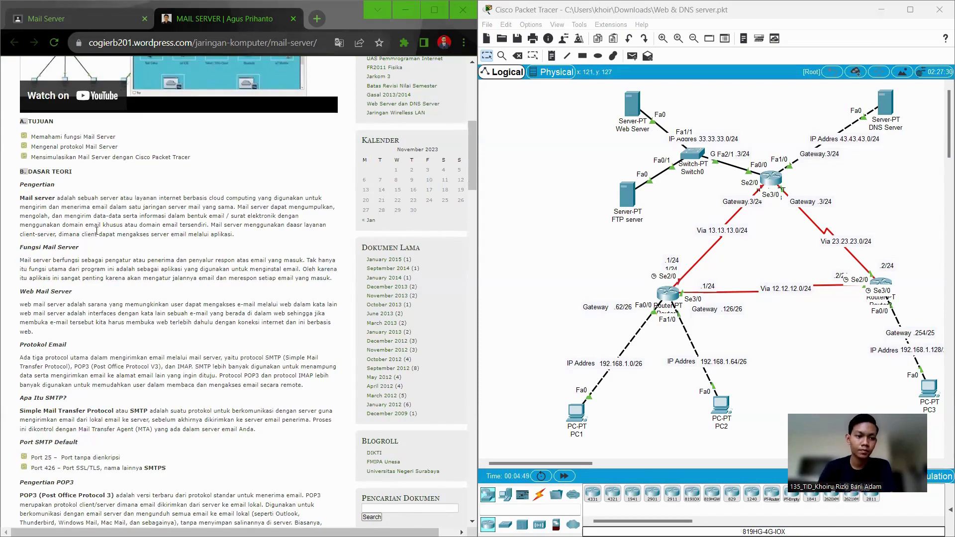
- Scroll the article past POP3 and IMAP to Komponen Mail Server and Cara Kerja Web Mail Server
scroll(206, 243, "down", 5)
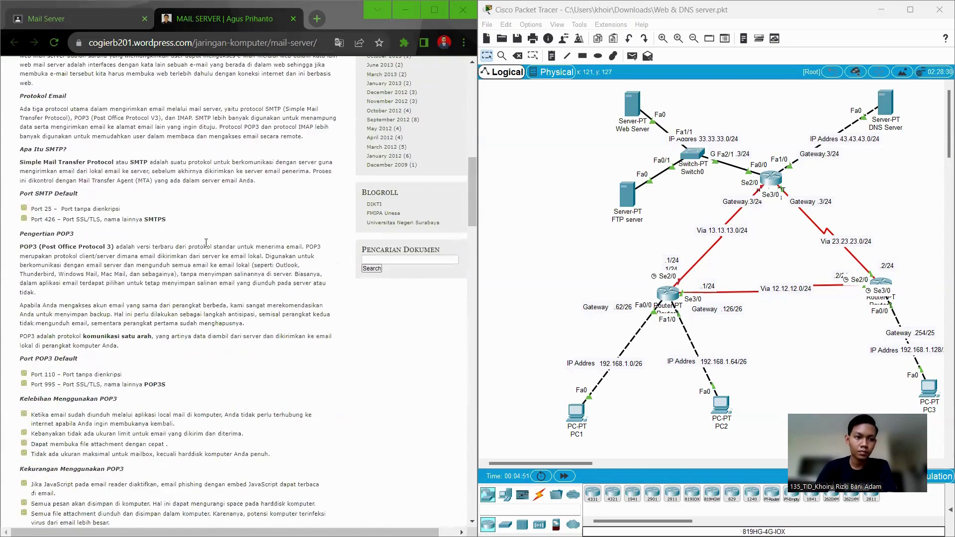
scroll(206, 242, "down", 15)
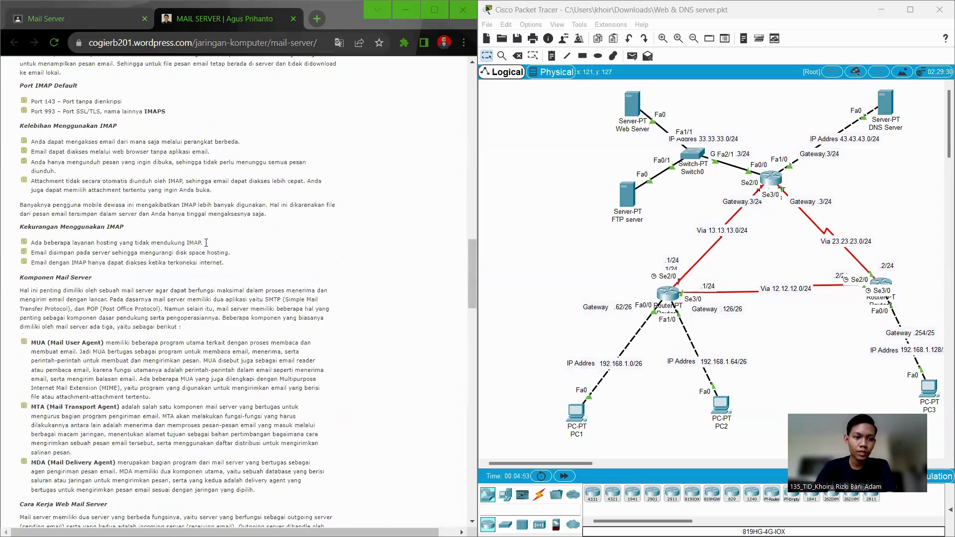
scroll(206, 243, "down", 5)
scroll(206, 244, "down", 1)
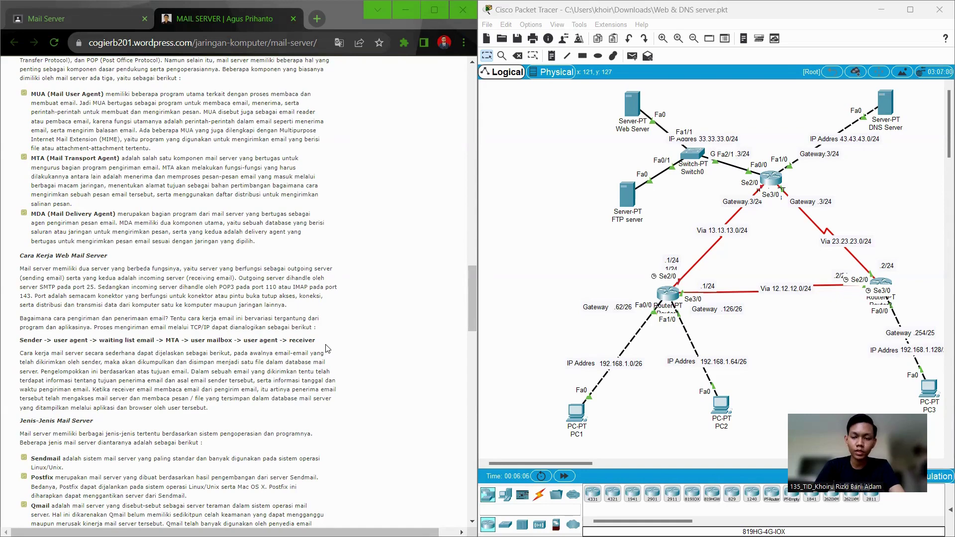
- Scroll to the Percobaan section showing the mailku.com DNS record figure and nslookup example
scroll(326, 348, "down", 1)
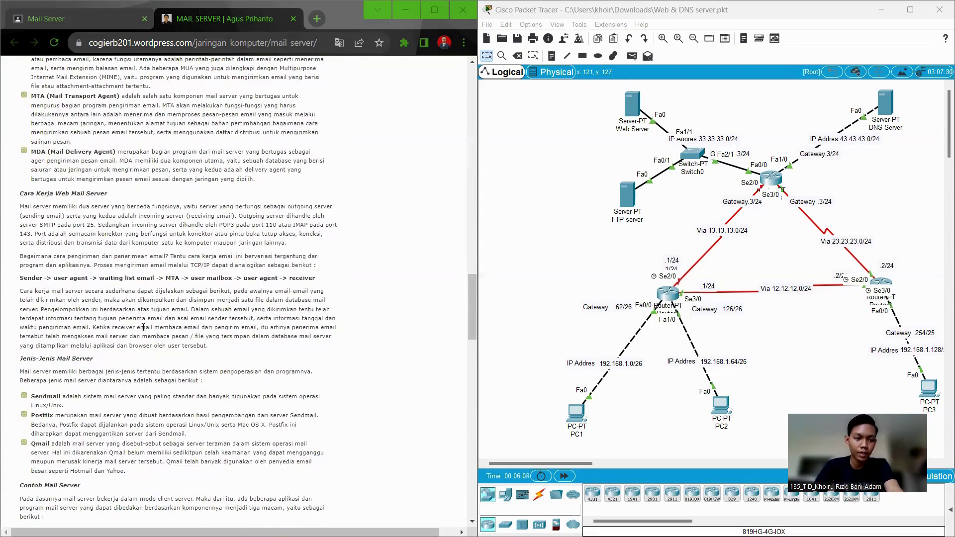
scroll(143, 327, "down", 6)
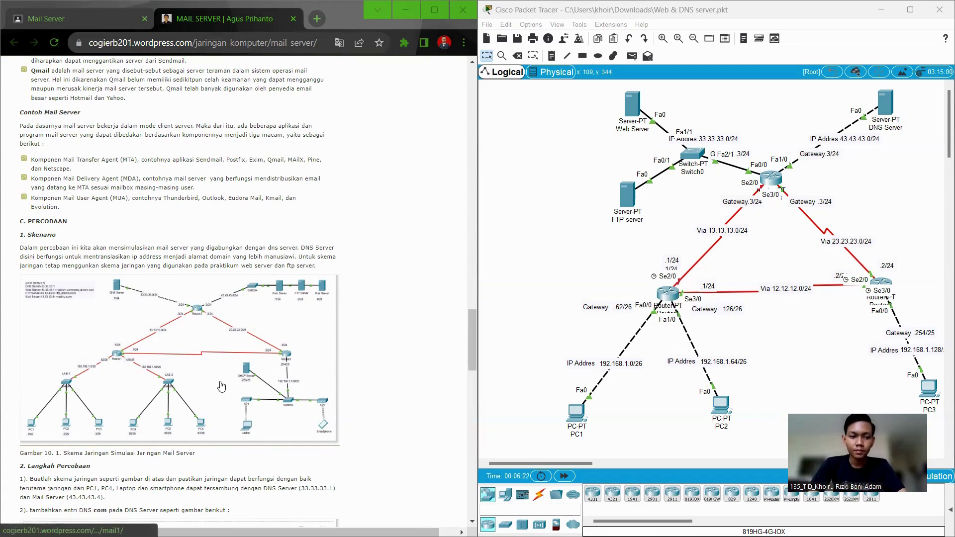
scroll(195, 244, "down", 1)
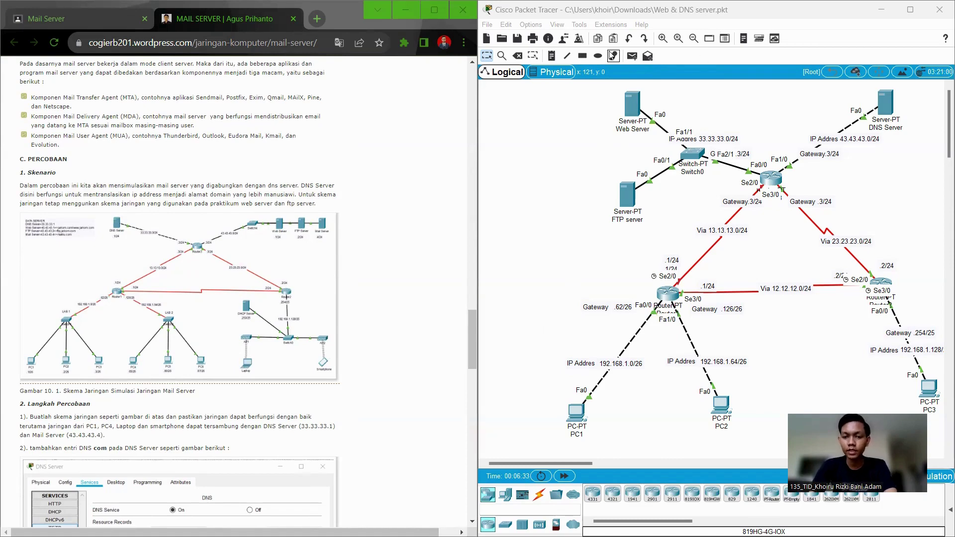
scroll(248, 273, "down", 4)
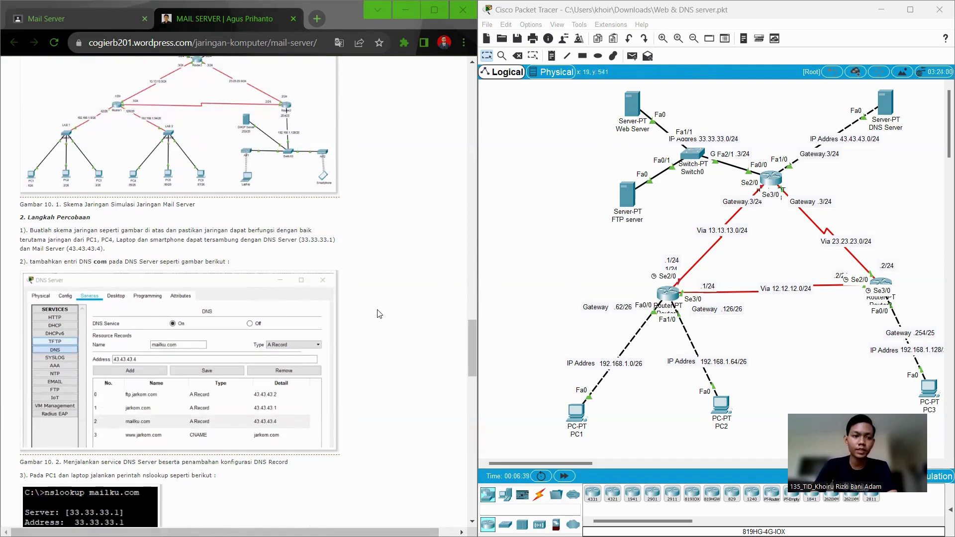
- Place a new server left of the Web Server and rename it 'Mail Server'
left_click(505, 495)
left_click(630, 495)
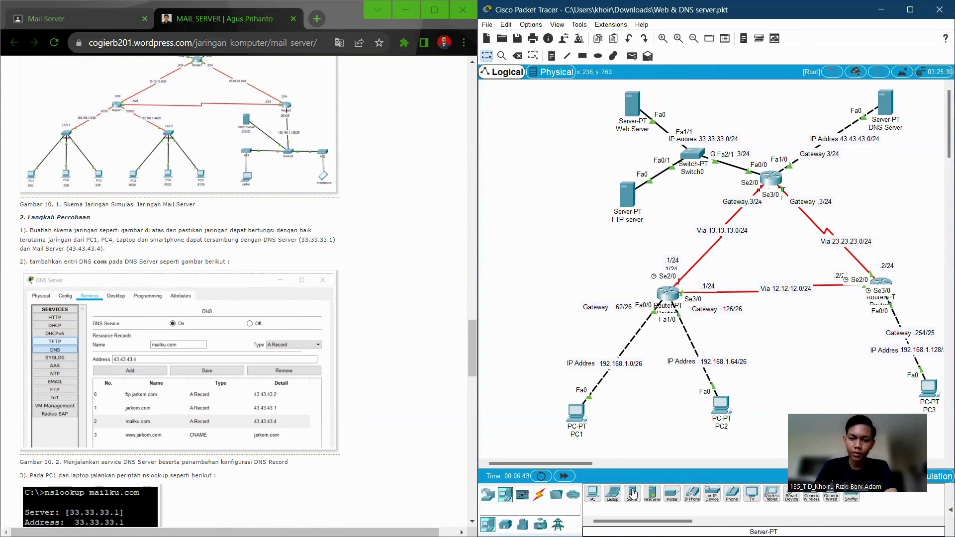
left_click(562, 139)
left_click(572, 164)
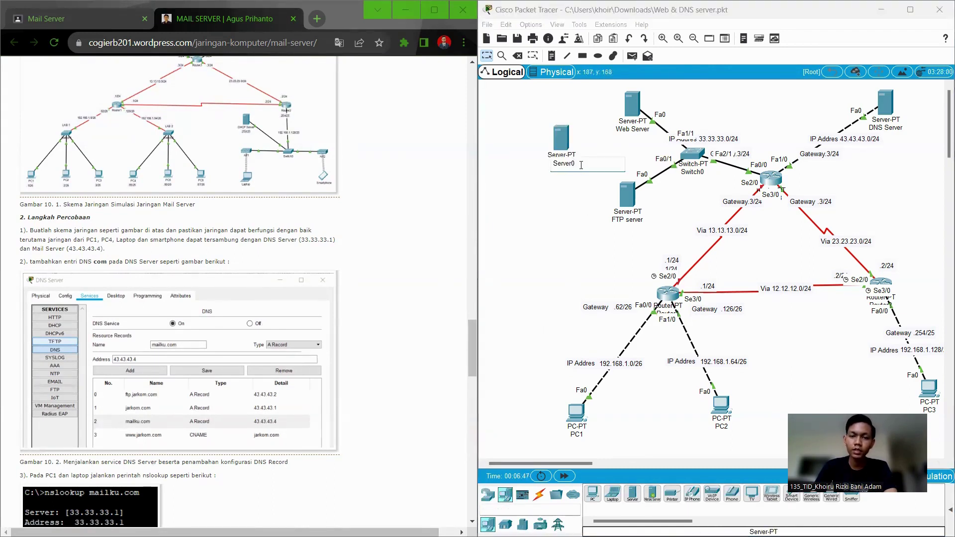
key("ctrl+a")
type("Mai")
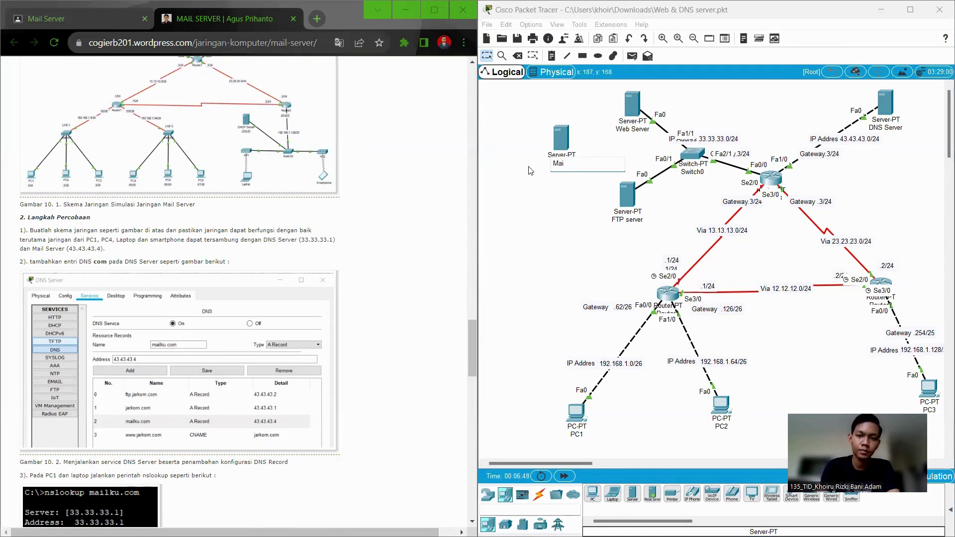
type("l Se")
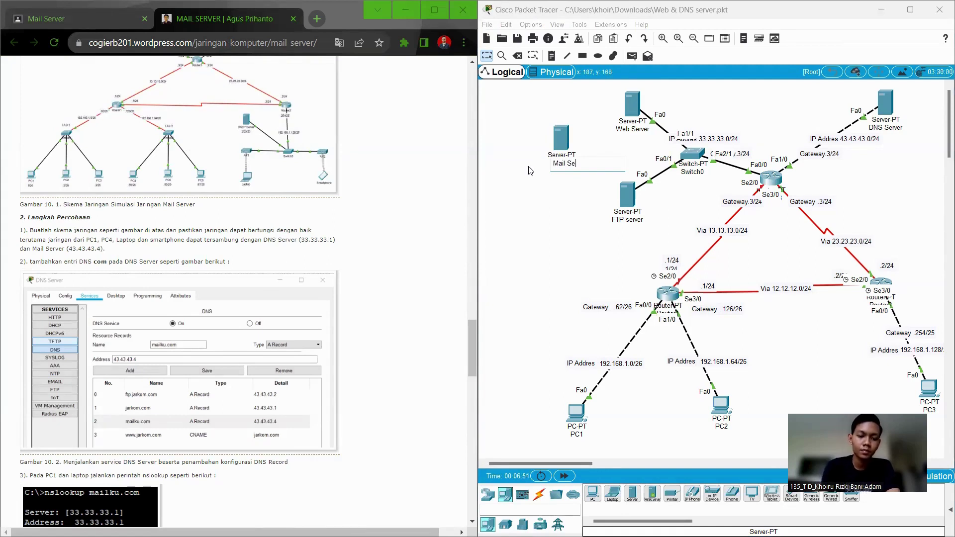
type("rver")
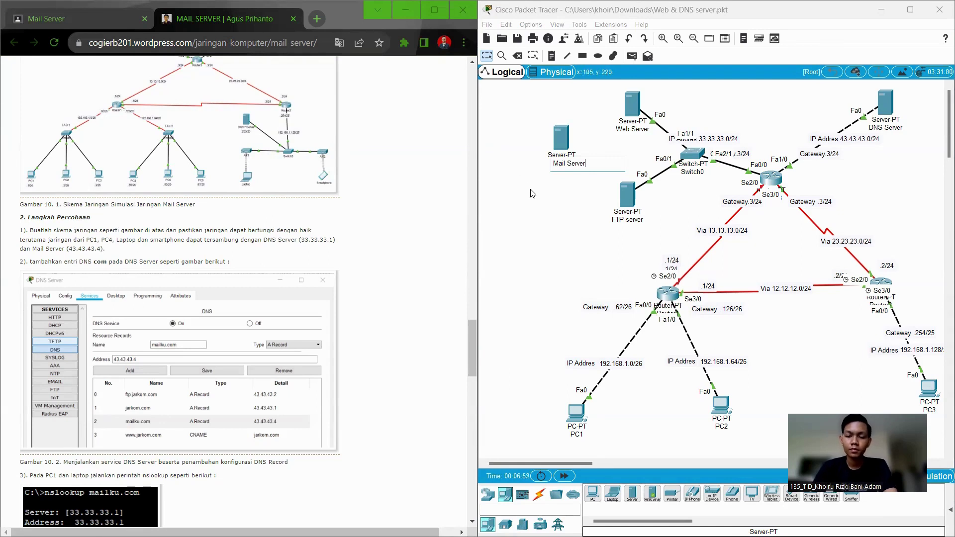
key("Return")
- Cable the Mail Server's Fa0 to Switch0's Fa3/1 with an automatic connection
left_click(539, 494)
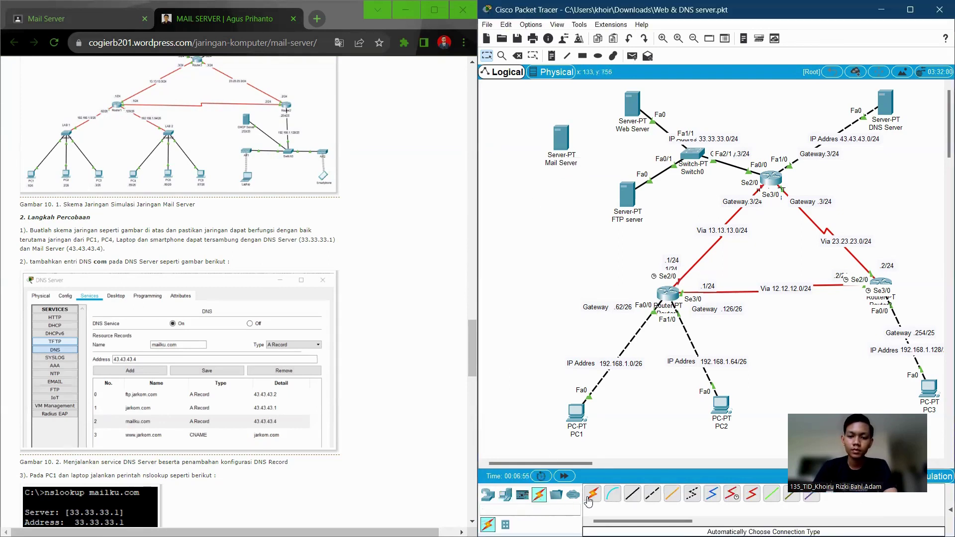
left_click(592, 494)
left_click(562, 139)
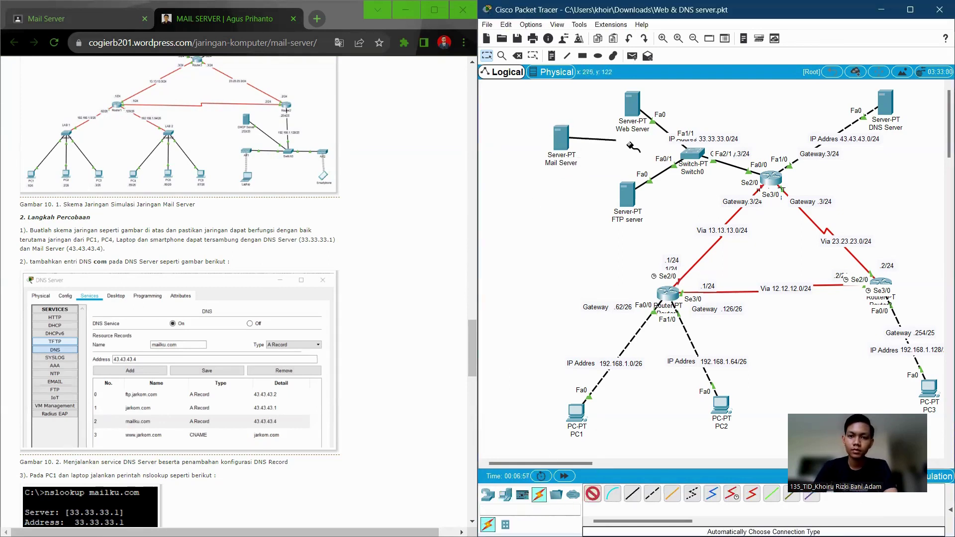
left_click(695, 159)
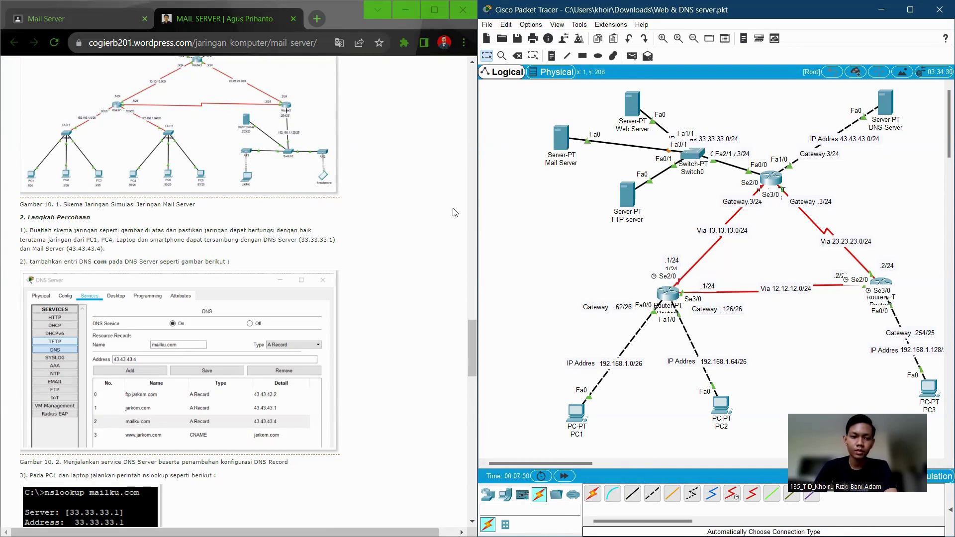
scroll(390, 233, "up", 4)
scroll(389, 232, "down", 4)
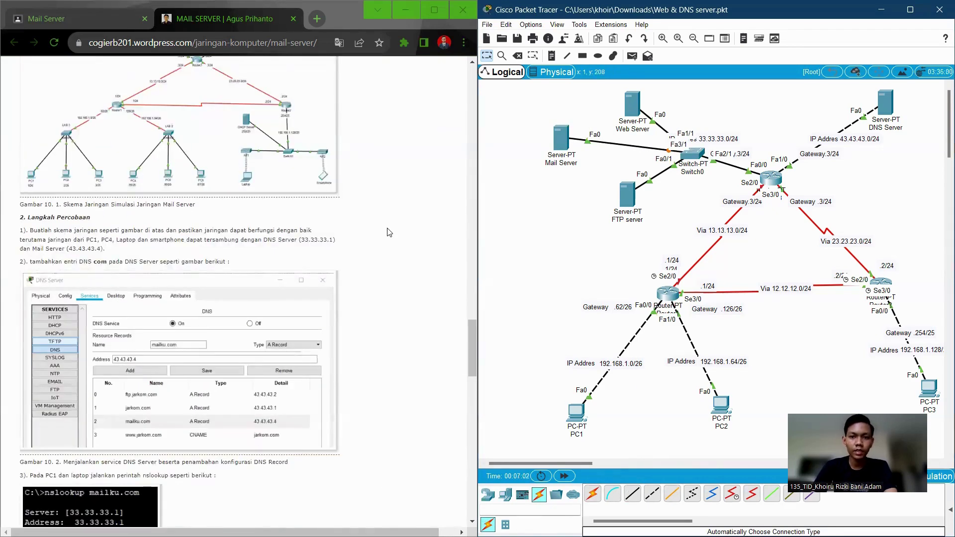
scroll(389, 232, "down", 3)
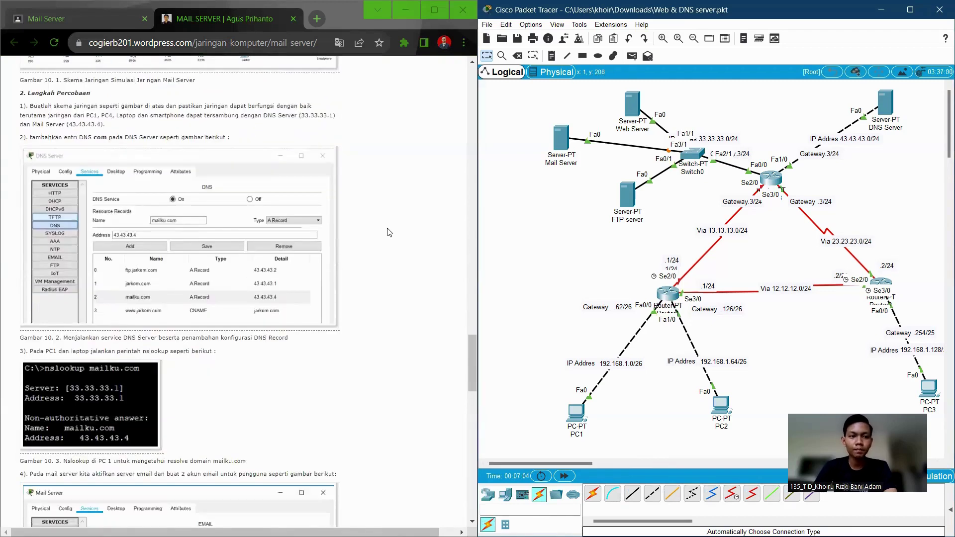
left_click(565, 139)
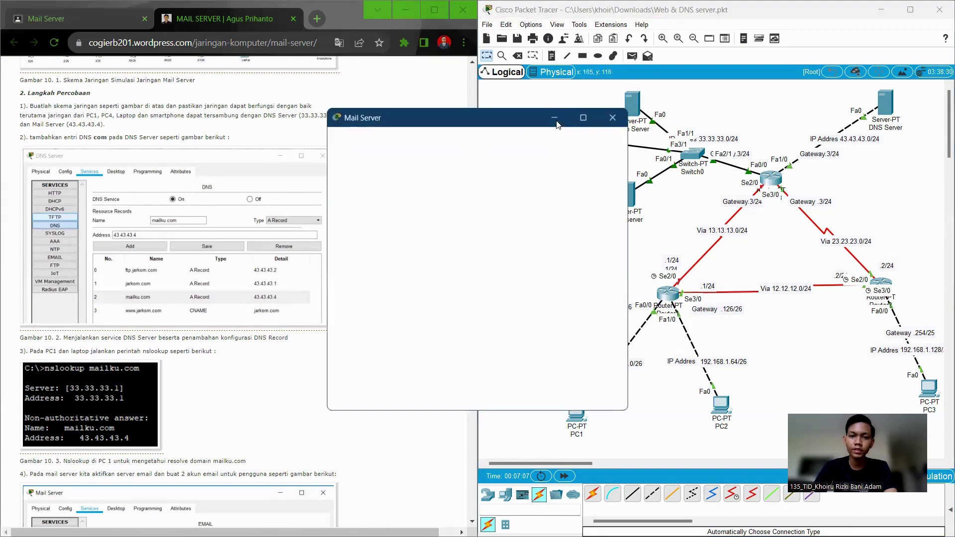
left_click(385, 140)
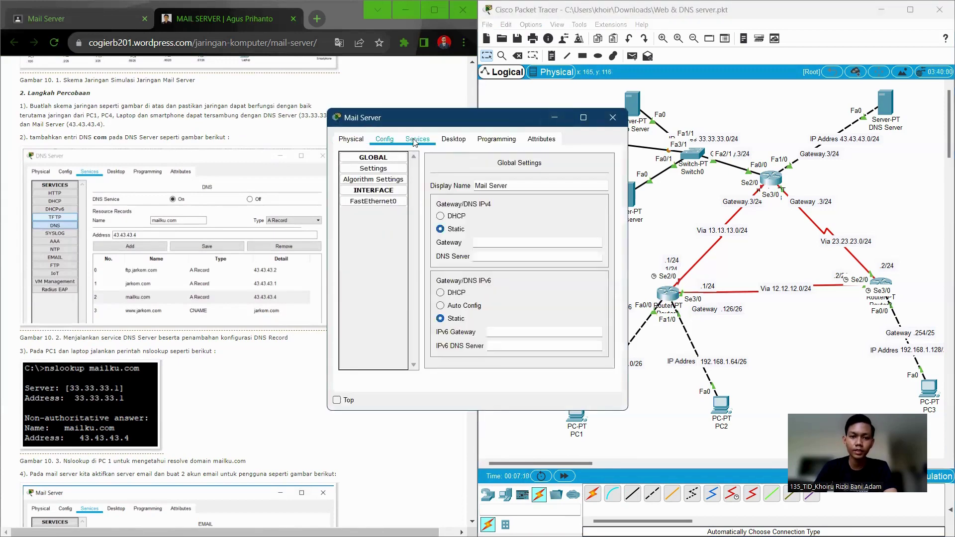
left_click(414, 141)
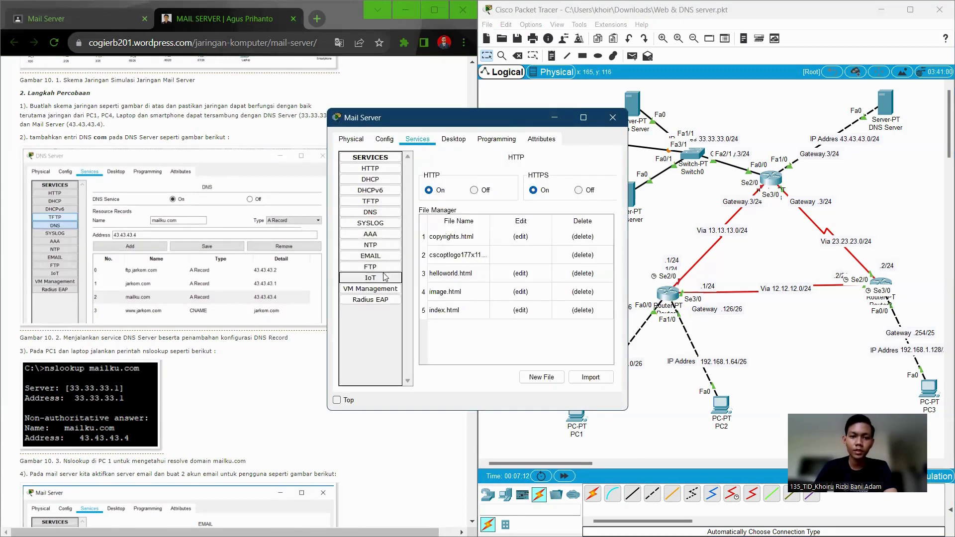
left_click(371, 256)
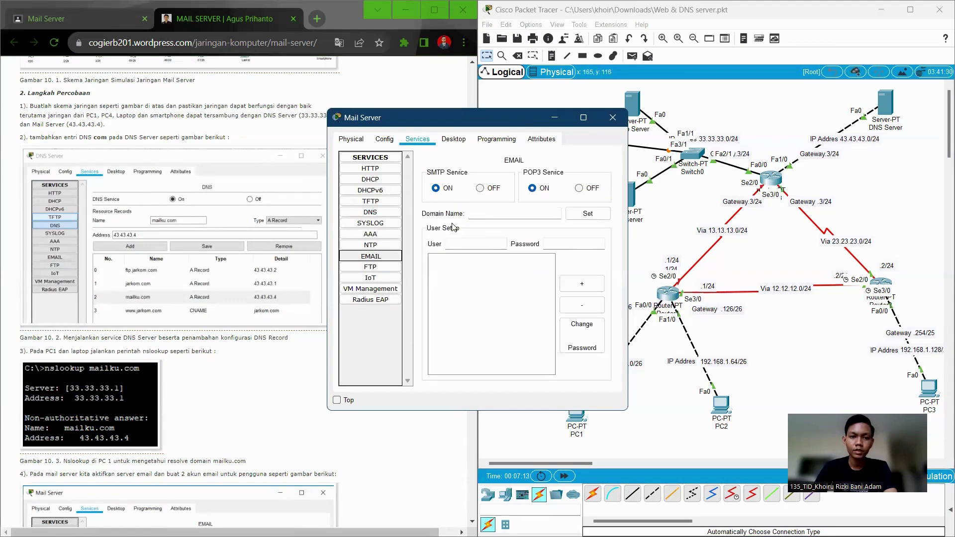
left_click(479, 214)
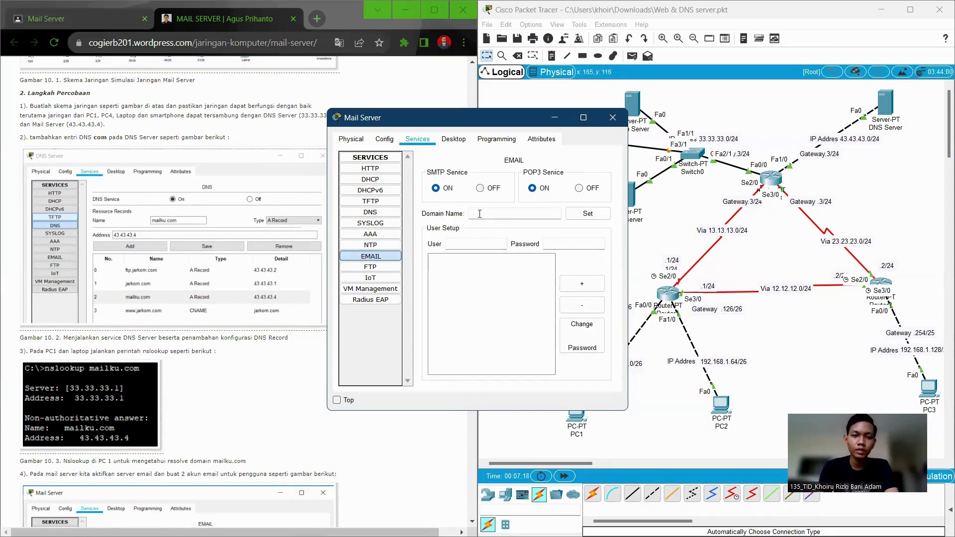
type("e")
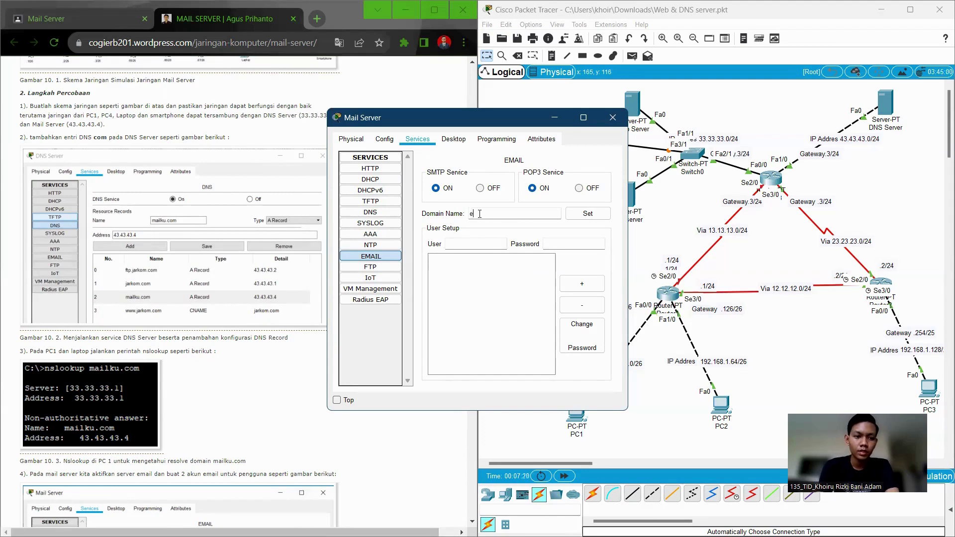
type("ma")
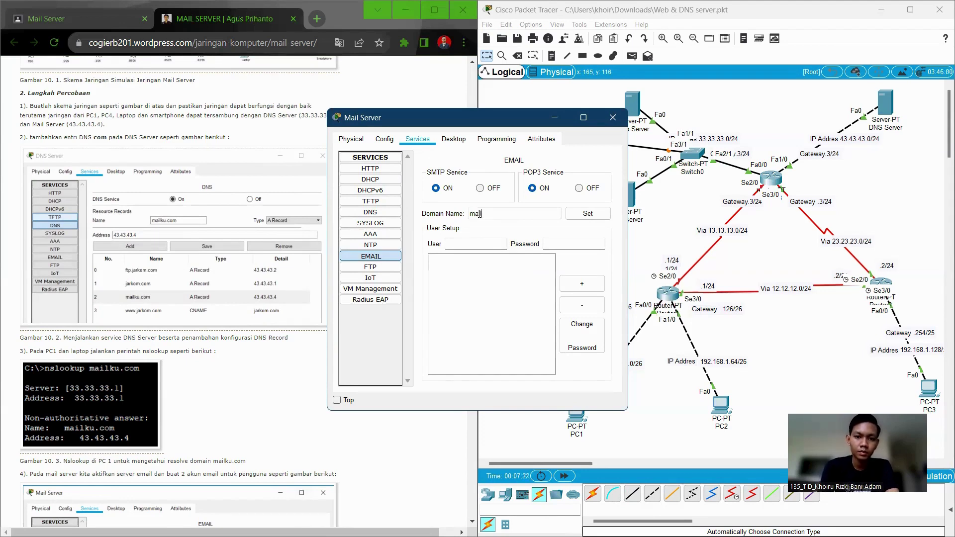
type("ilku.com")
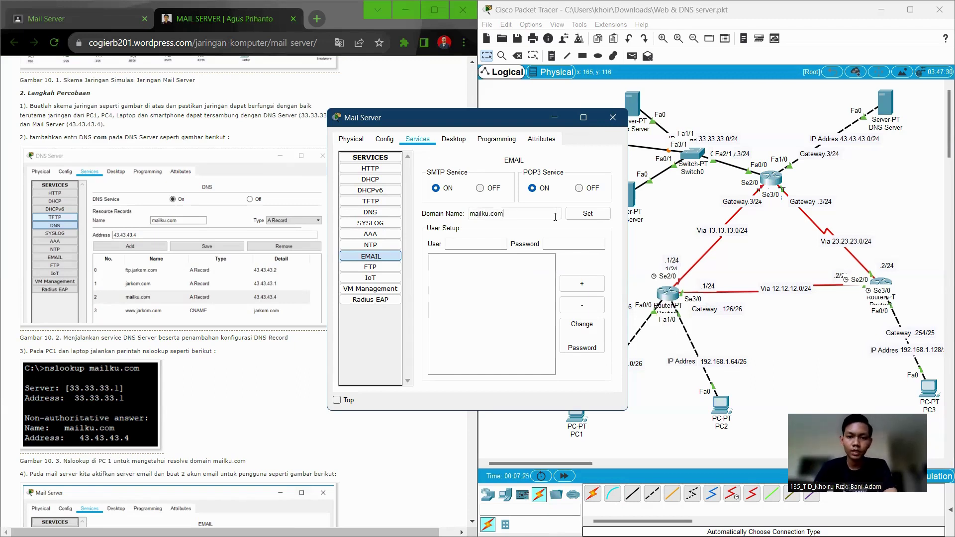
left_click(587, 213)
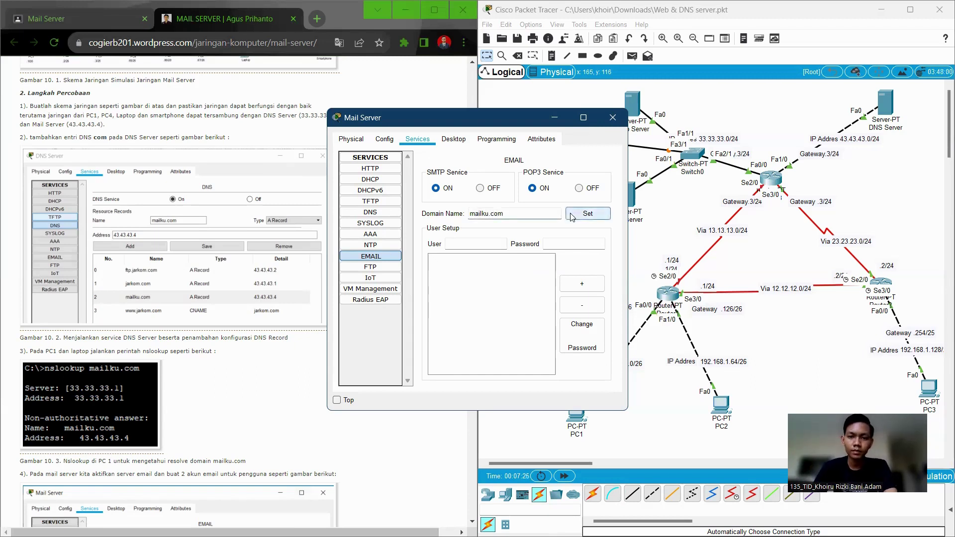
- Add mail users pc1 and pc2 with their passwords to the email service
left_click(498, 248)
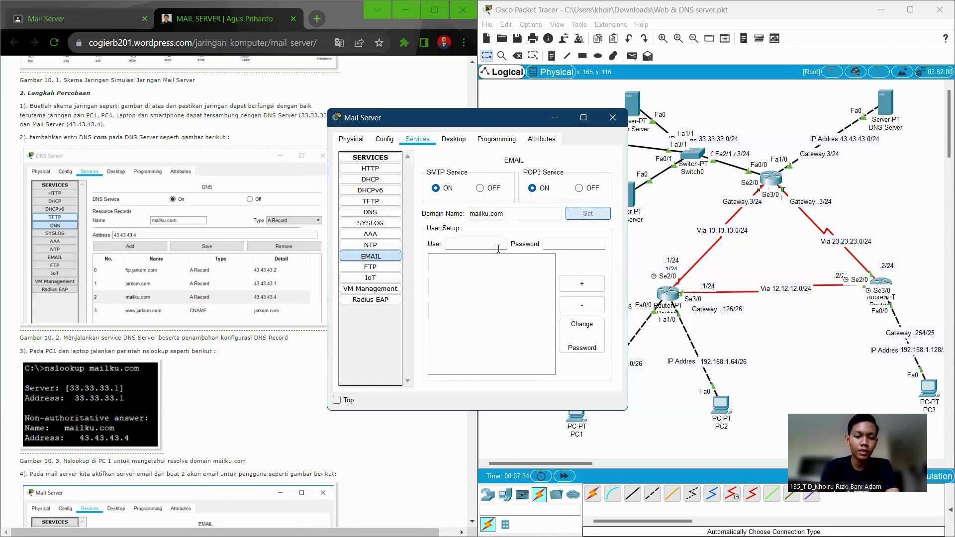
type("pc1")
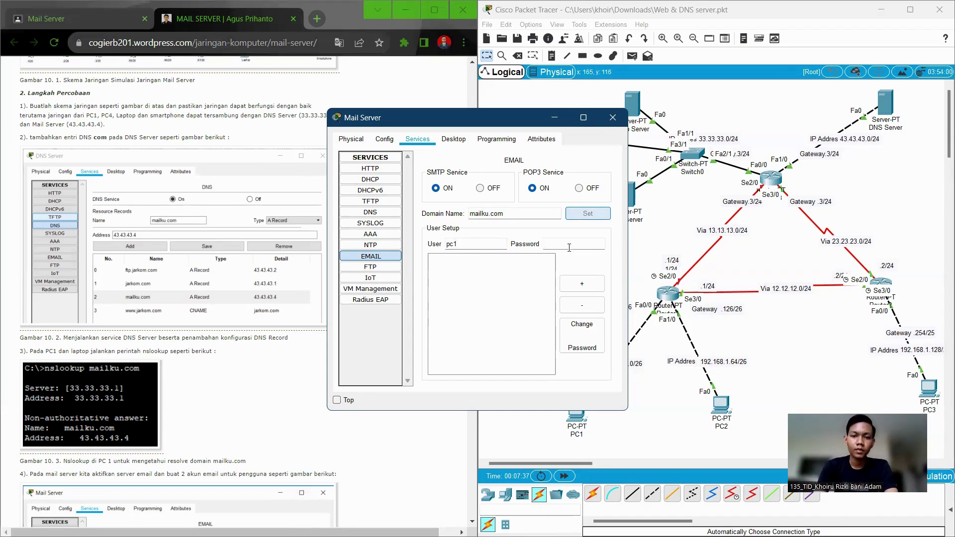
type("pc")
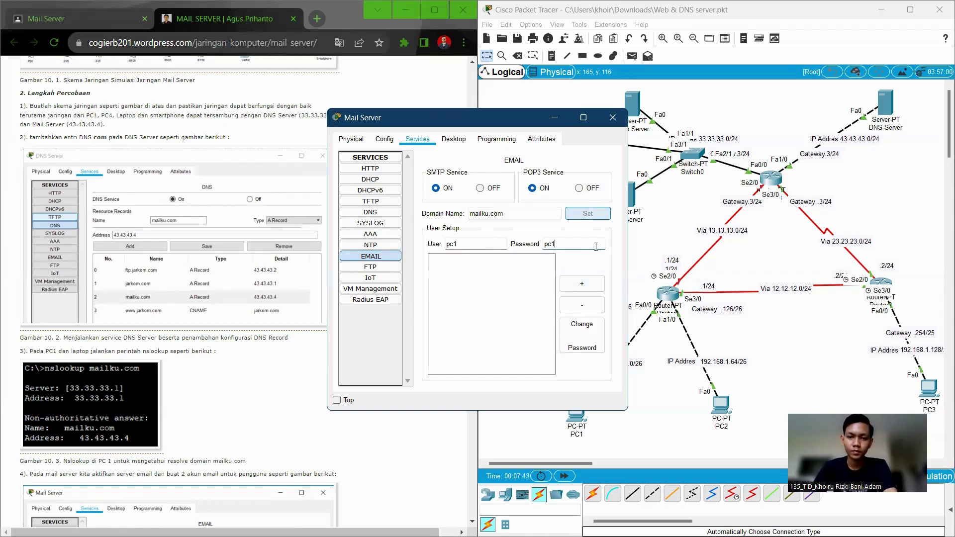
left_click(592, 287)
left_click(493, 243)
type("pc2")
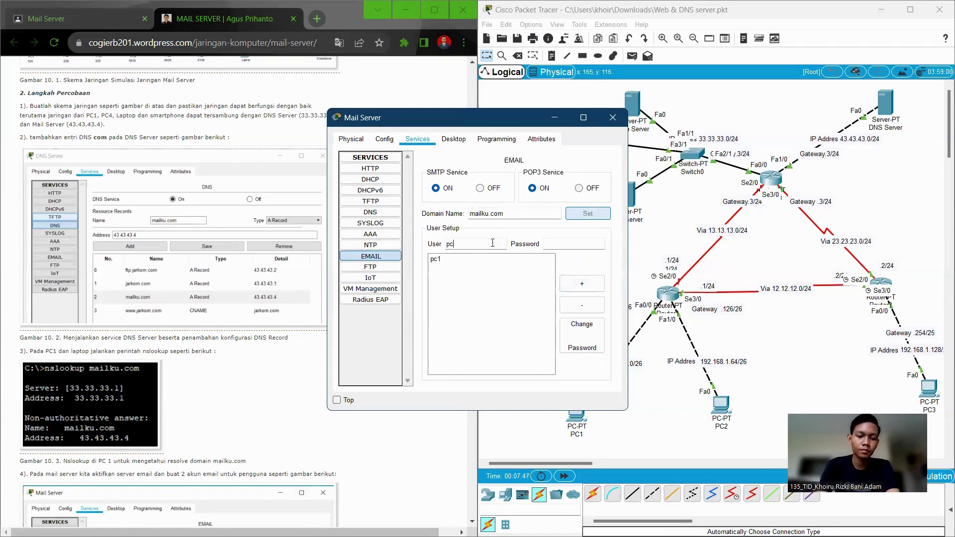
left_click(557, 244)
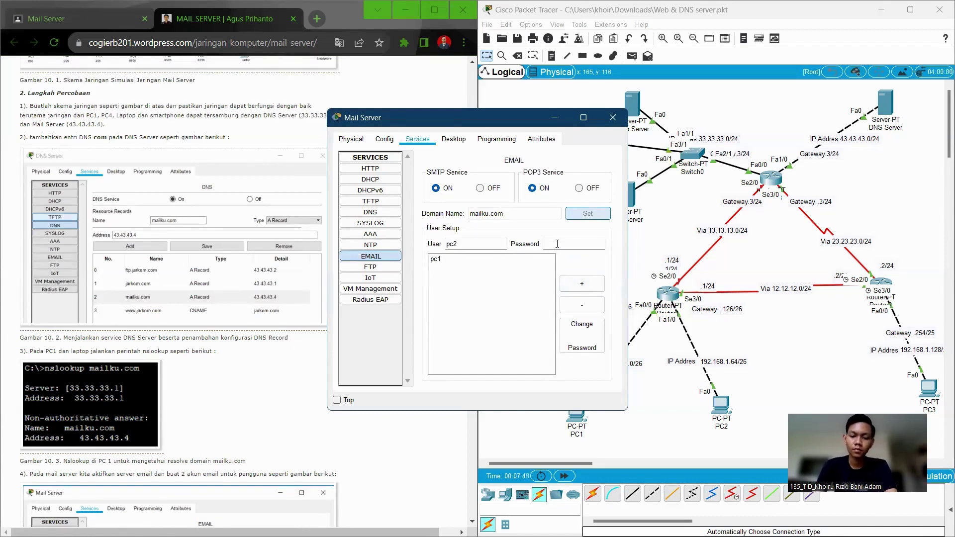
type("pc2")
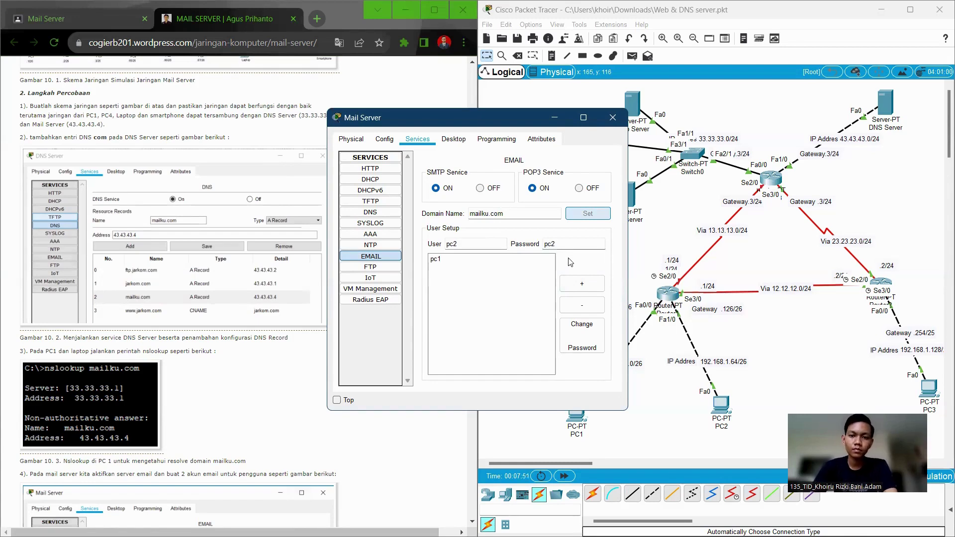
left_click(585, 288)
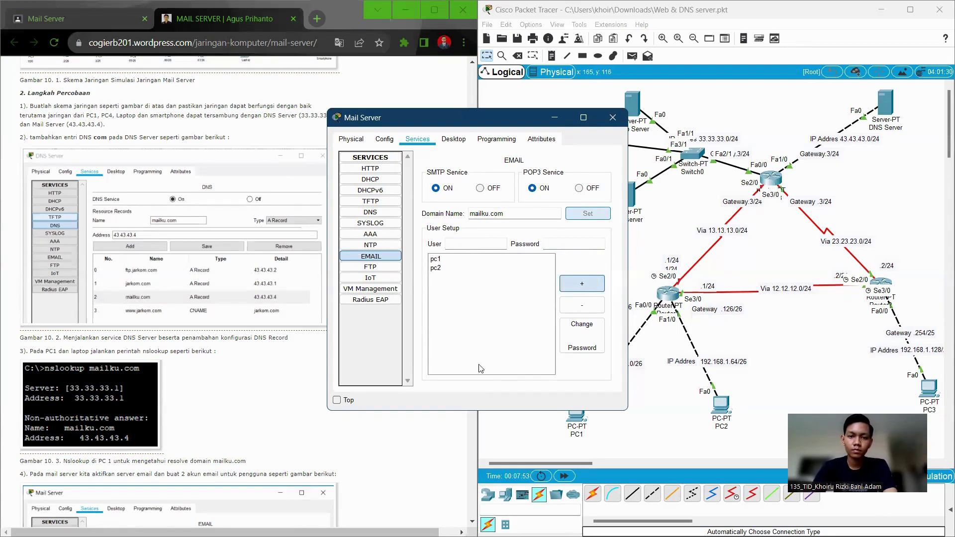
left_click(356, 213)
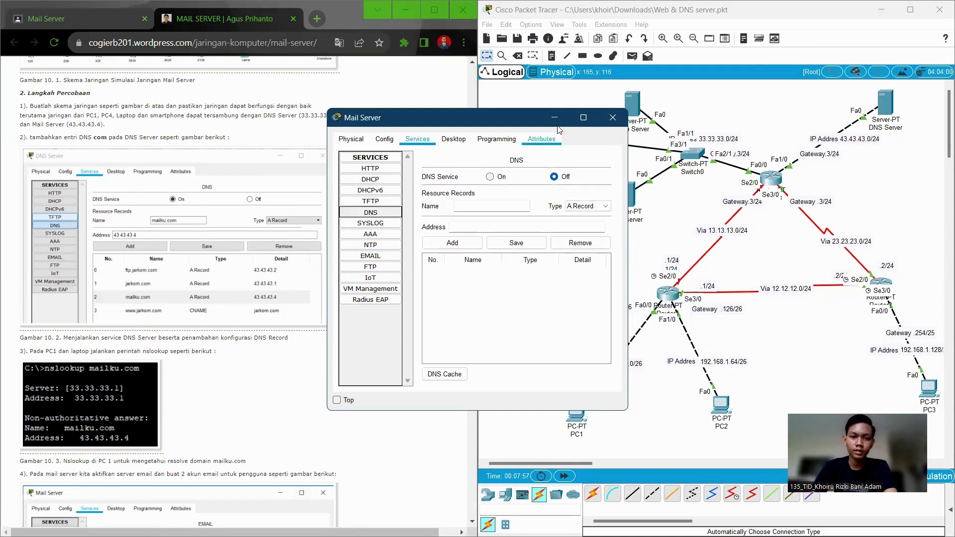
- Give the Mail Server IP 33.33.33.4, mask 255.255.255.0, gateway 33.33.33.3, DNS 43.43.43.1
left_click(452, 141)
left_click(379, 192)
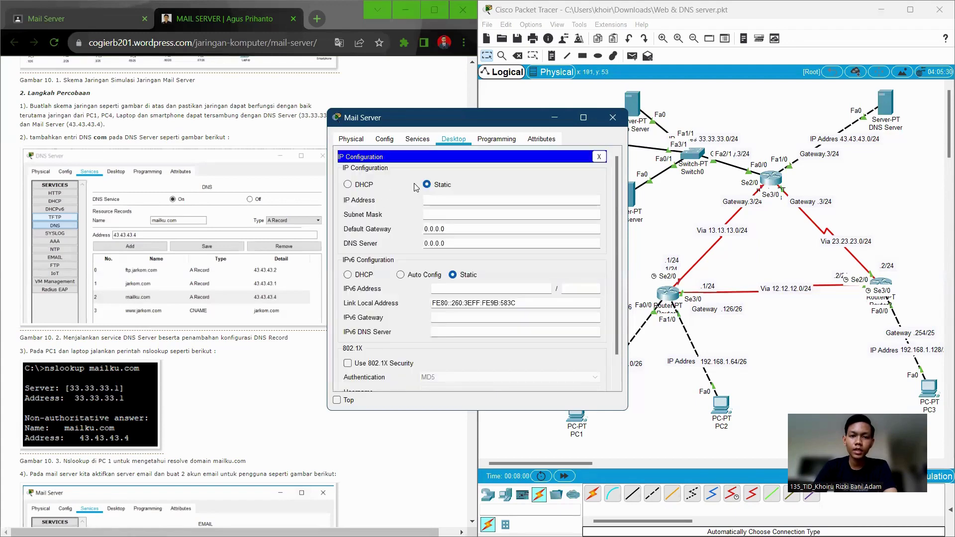
left_click(440, 195)
type("3")
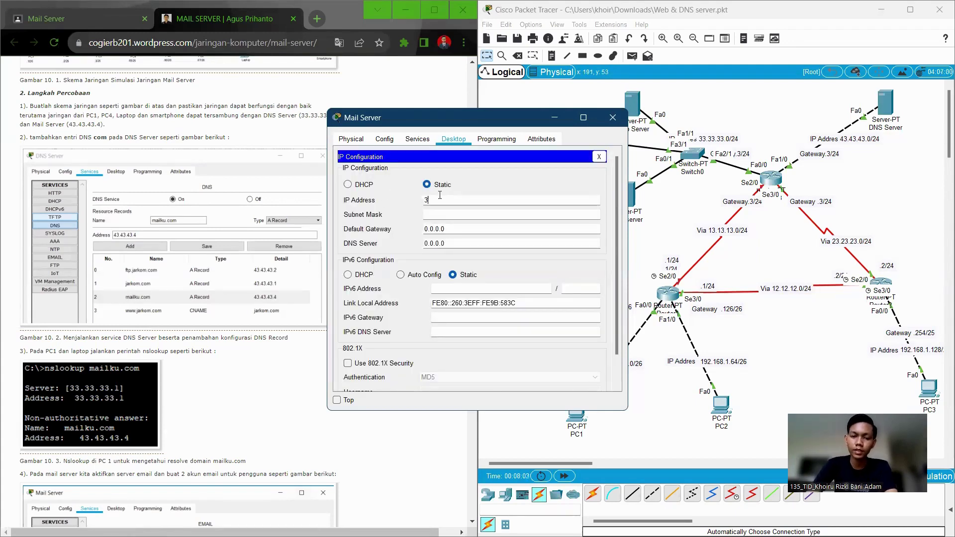
type("3.33.33.4")
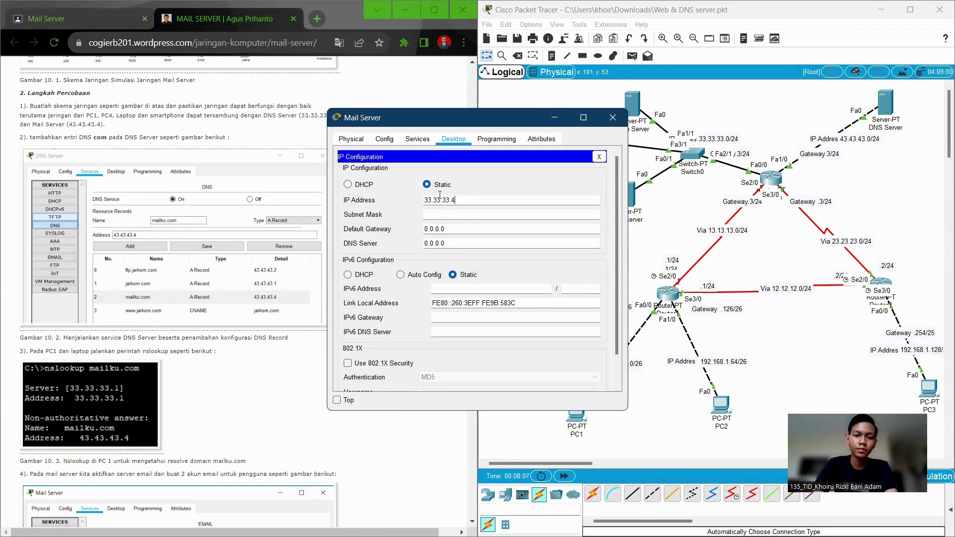
left_click(452, 214)
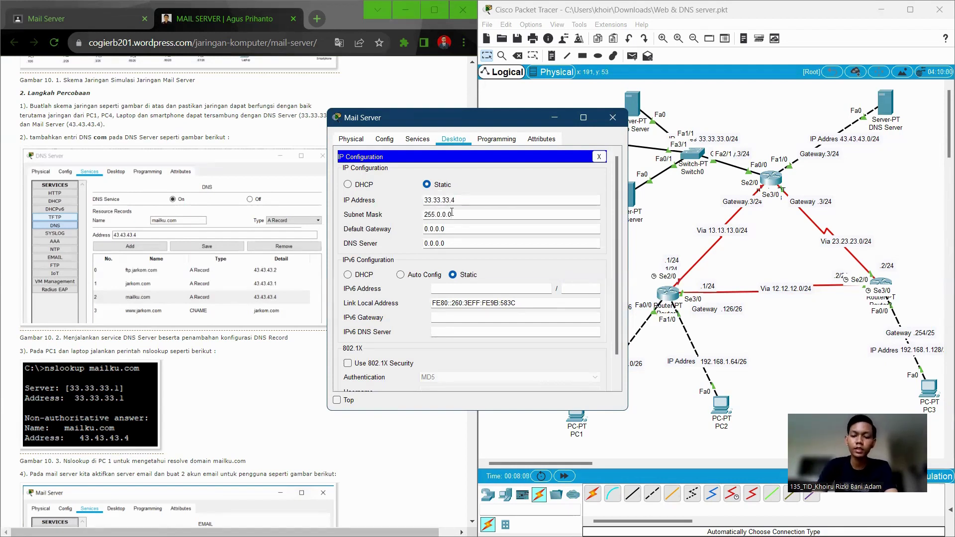
key("BackSpace")
key("BackSpace")
key("BackSpace")
type("255.25")
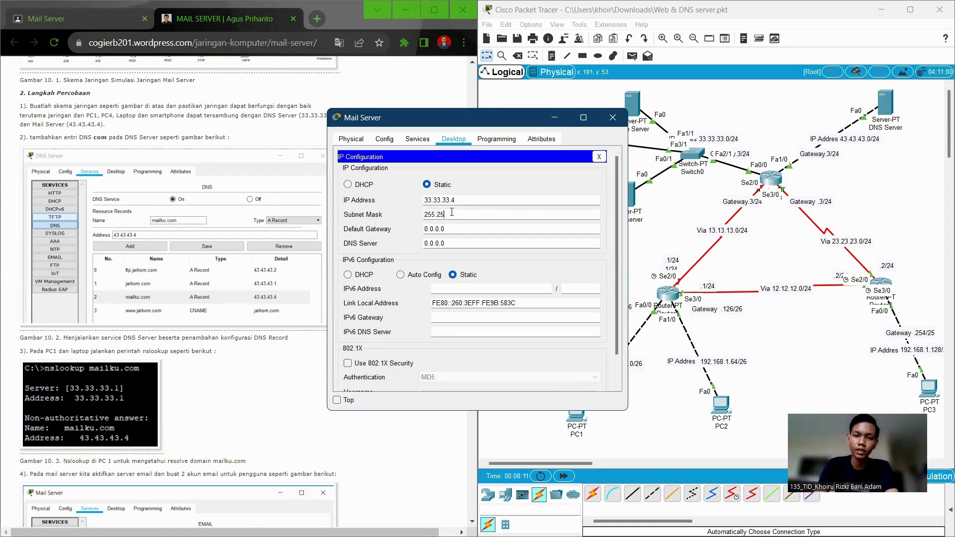
type("55")
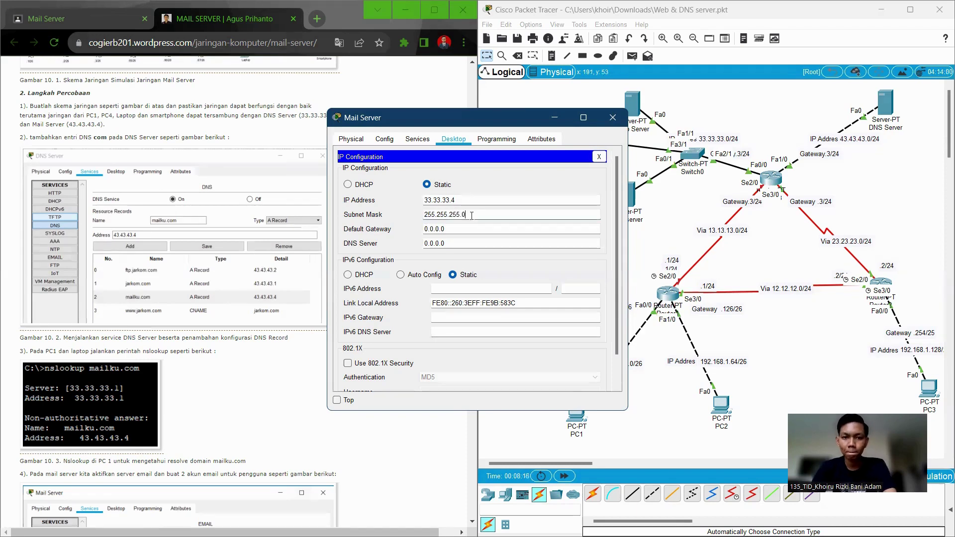
left_click_drag(475, 231, 420, 232)
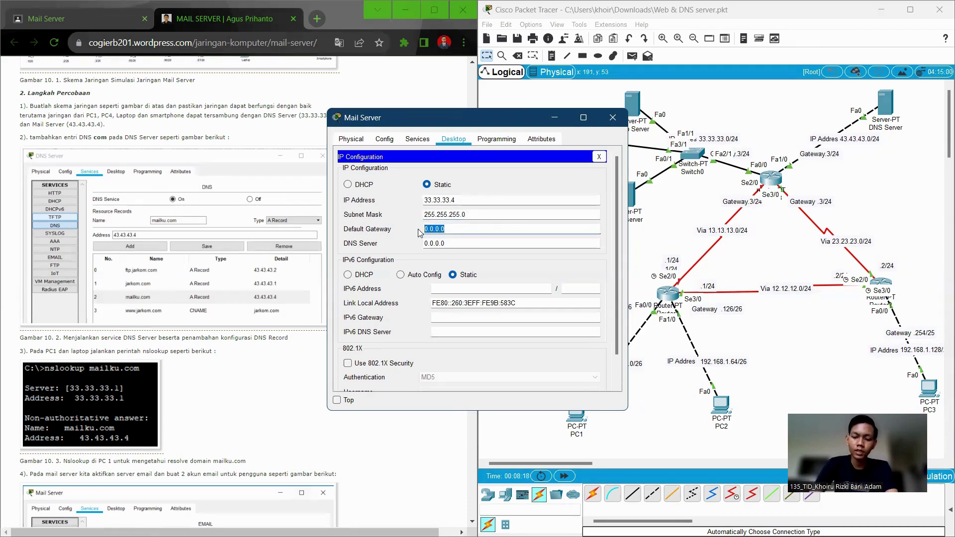
type("33.33.33.3")
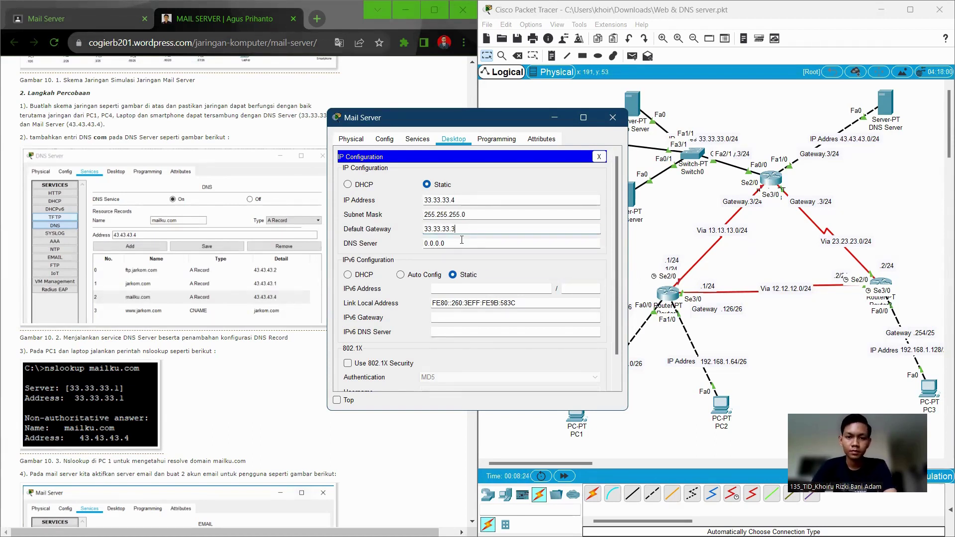
left_click_drag(459, 243, 424, 243)
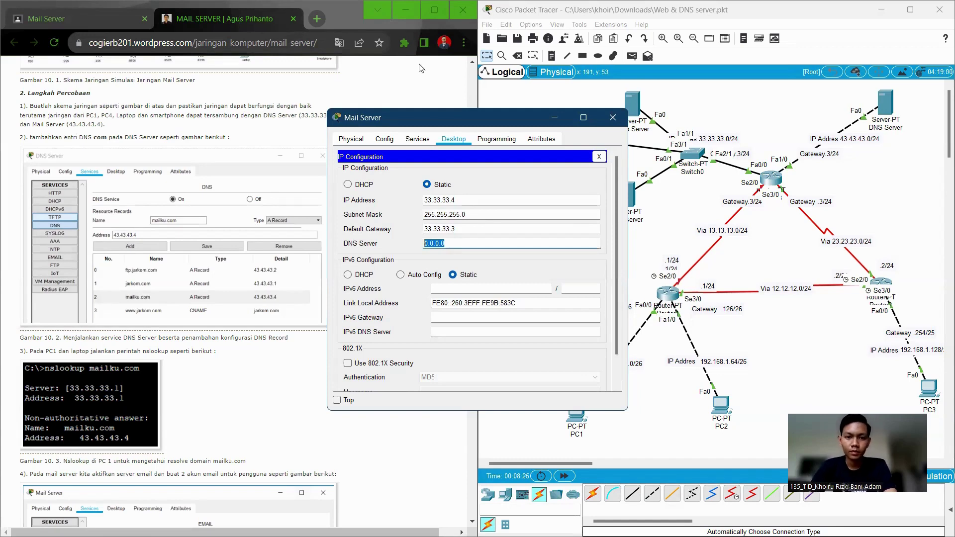
type("43")
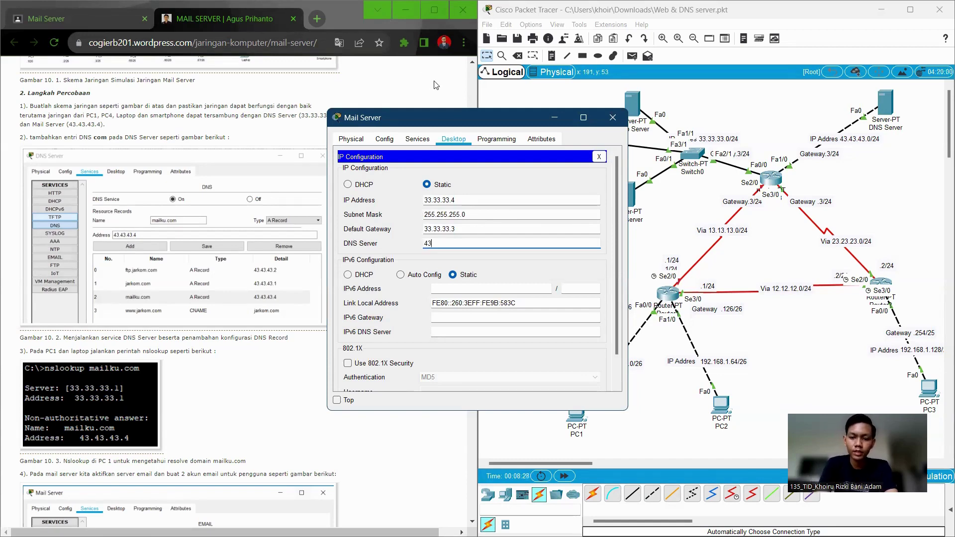
type(".43.43.1")
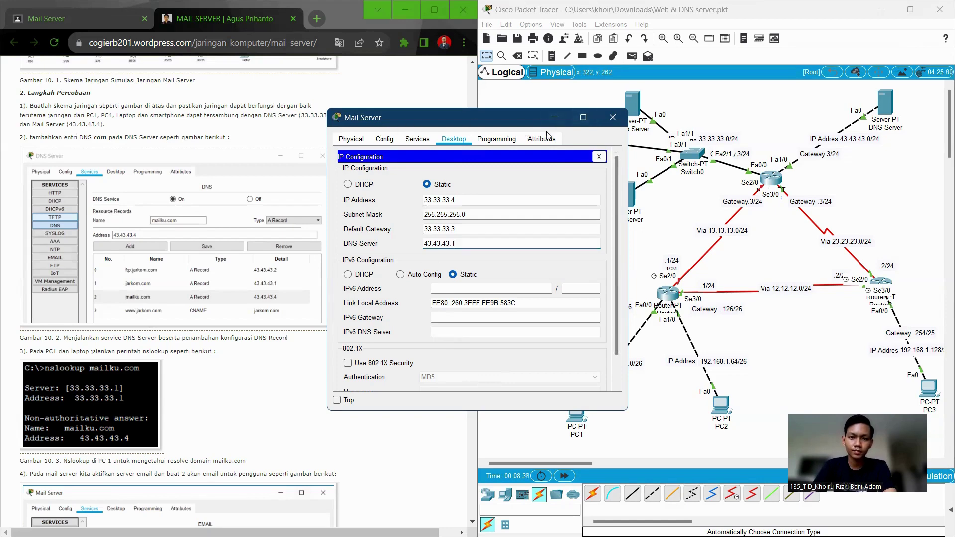
- Close the Mail Server's IP settings and select the DNS Server in the topology
left_click(599, 157)
left_click(615, 107)
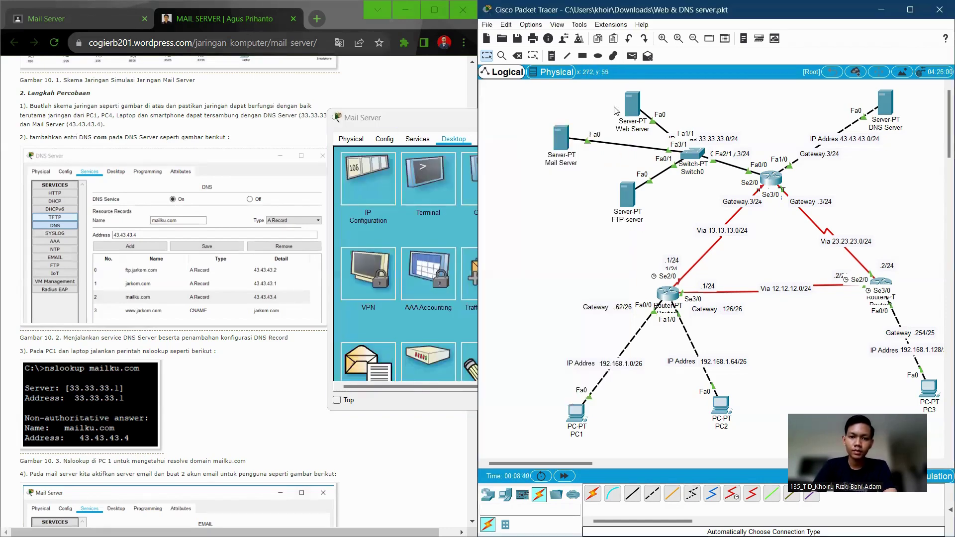
left_click_drag(883, 115, 881, 117)
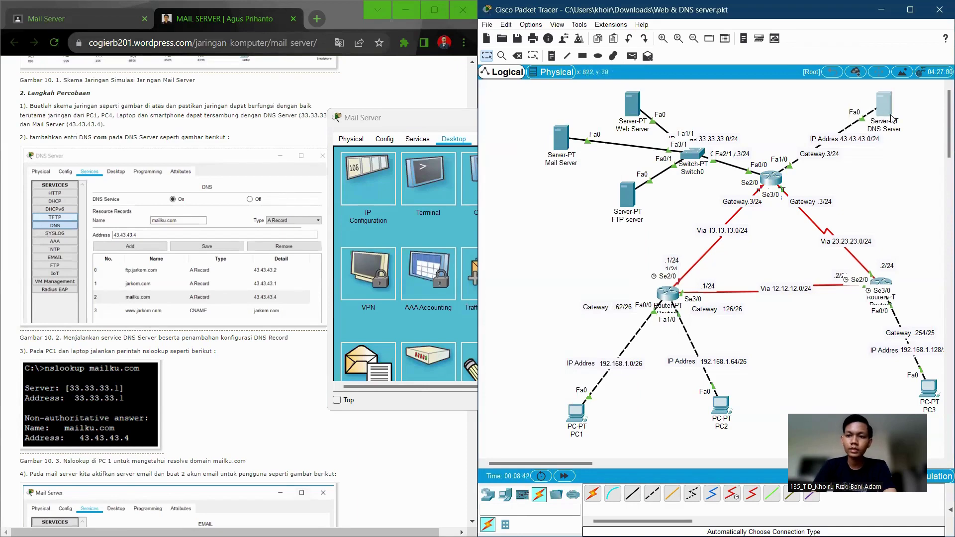
- Add a DNS A record mapping mailku.com to 33.33.33.4, then minimize the DNS Server window
left_click(892, 118)
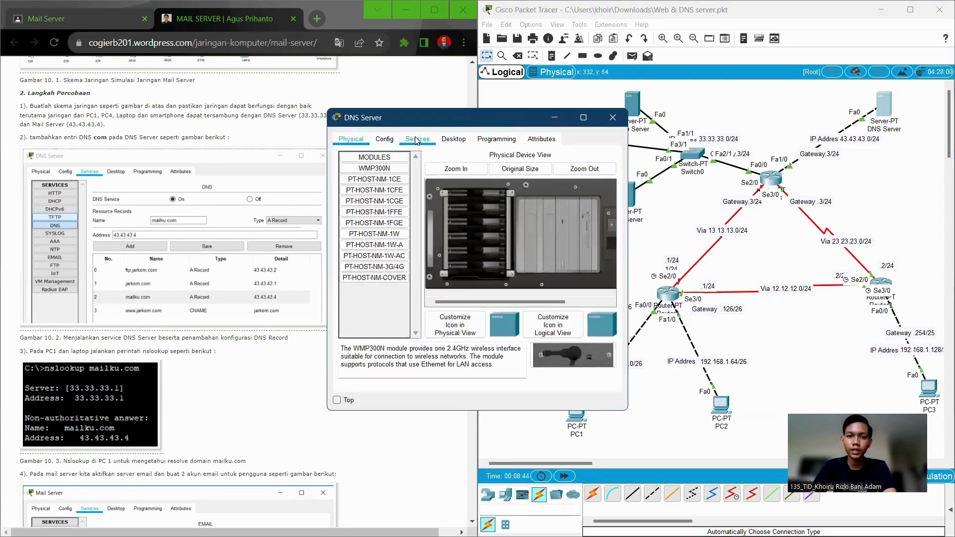
left_click(417, 141)
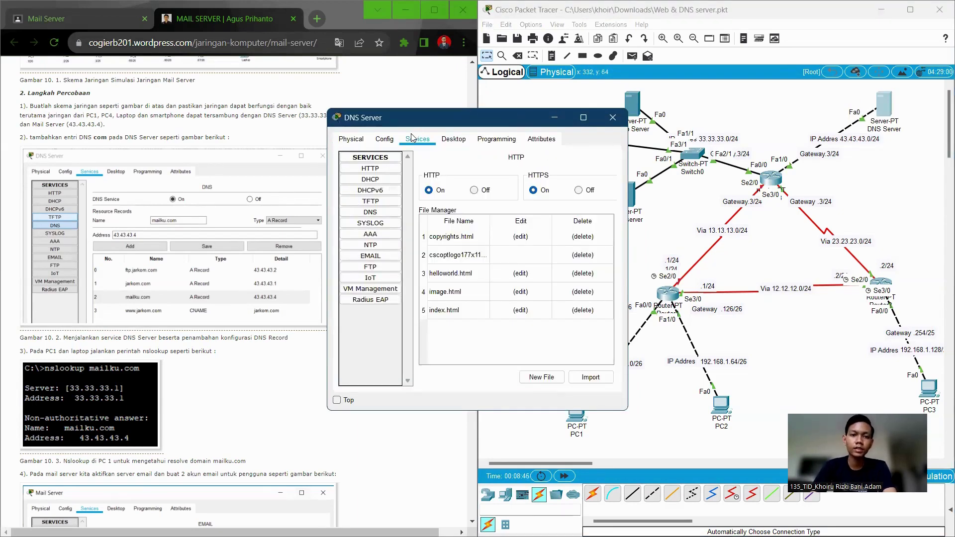
left_click(380, 214)
left_click(474, 208)
type("mailku")
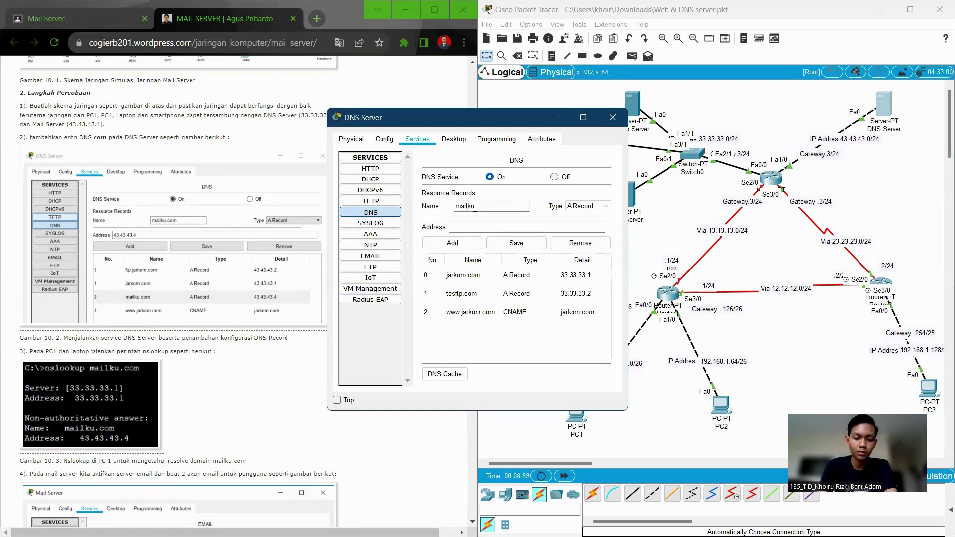
type(".com")
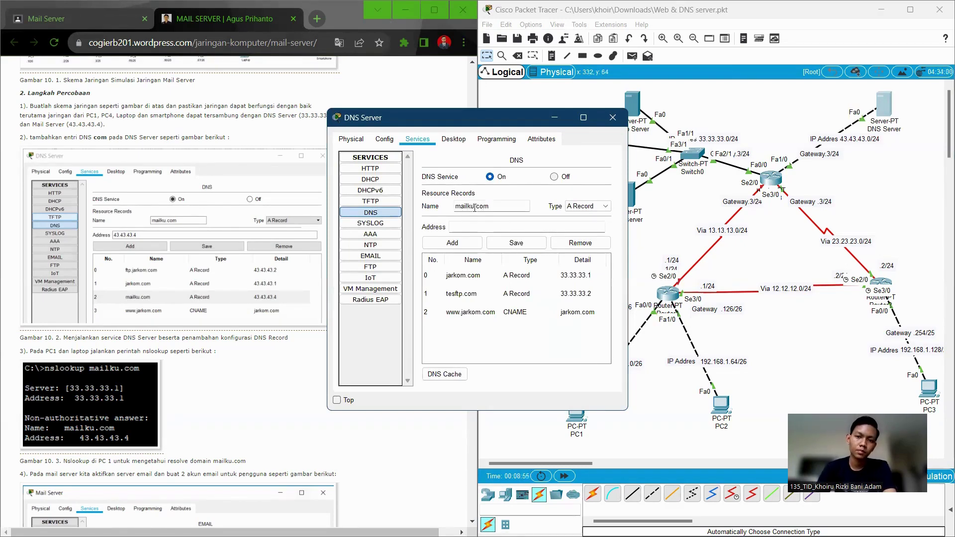
left_click(464, 227)
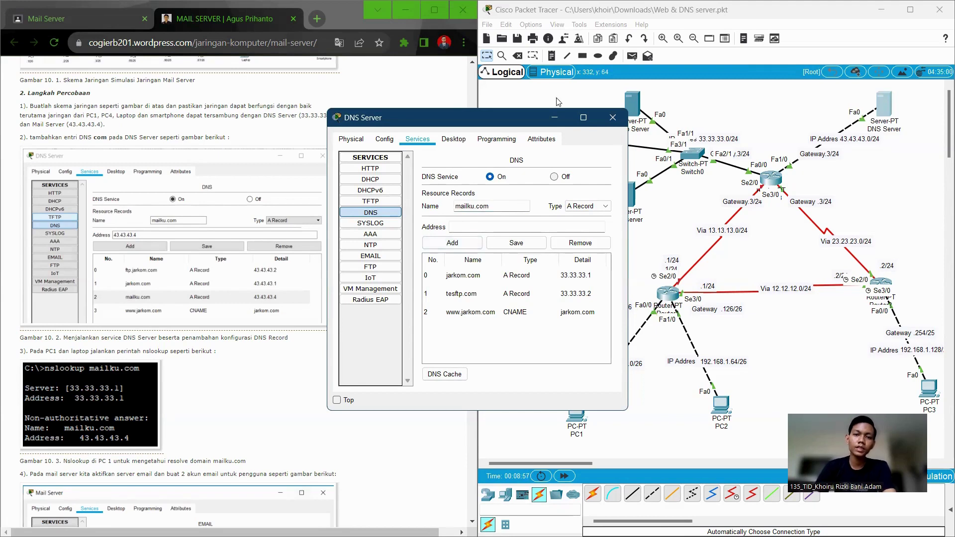
left_click_drag(465, 122, 465, 132)
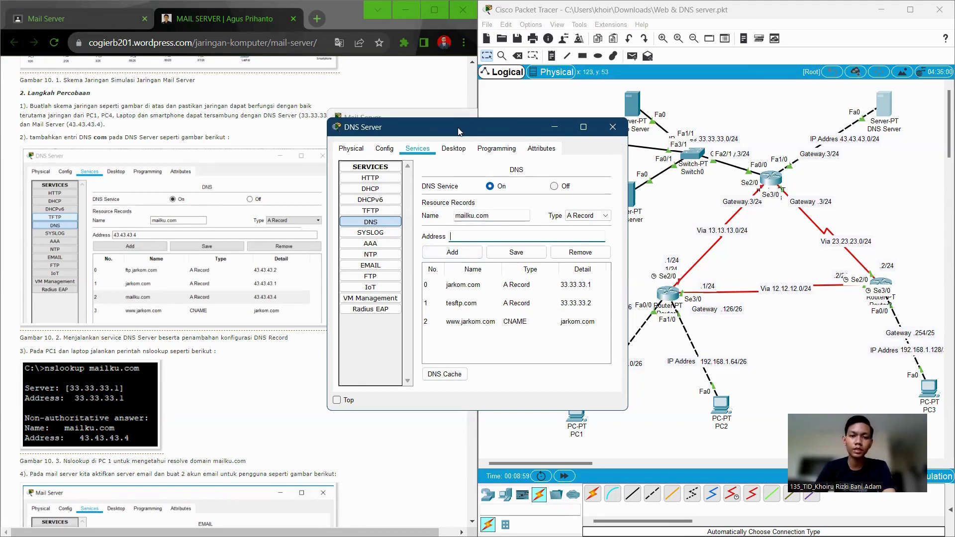
left_click_drag(458, 130, 366, 80)
type("33.33")
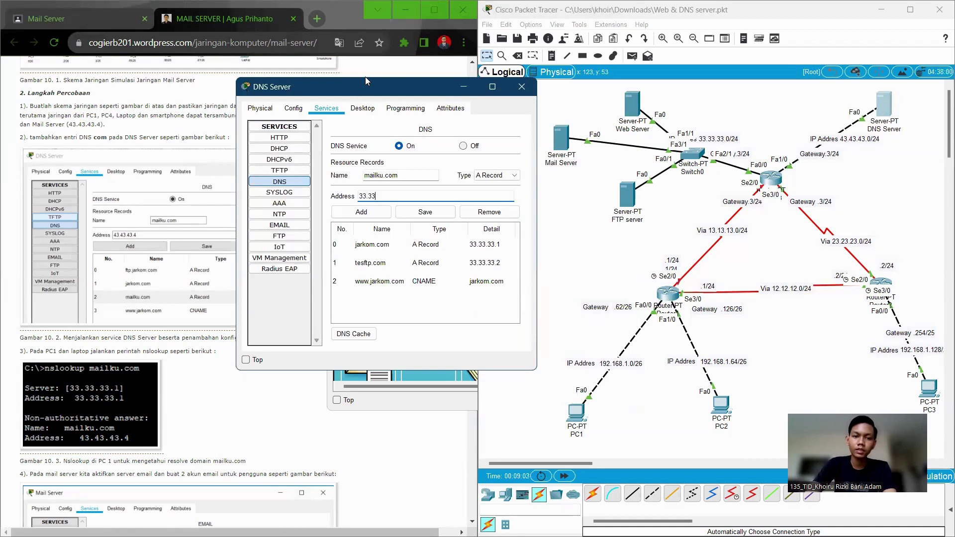
type(".33.")
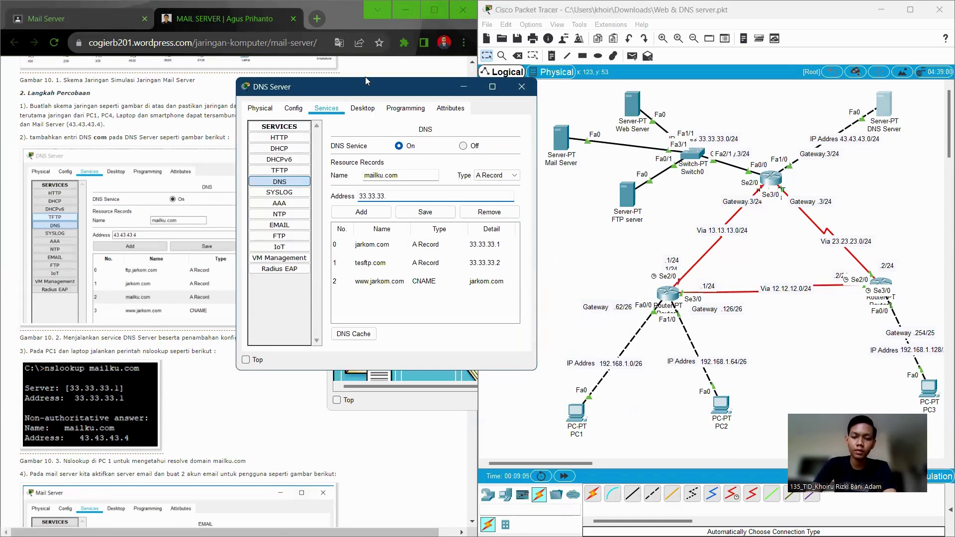
type("4")
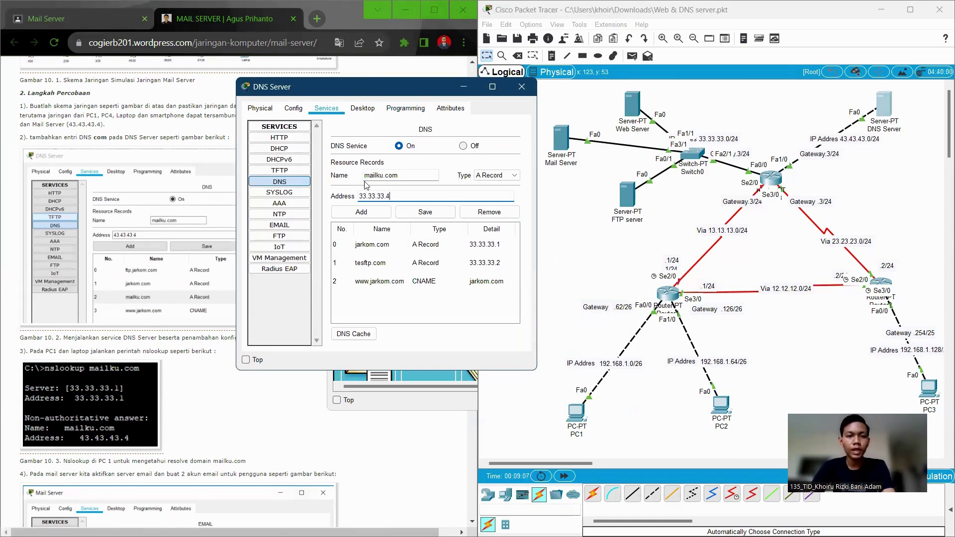
left_click(377, 215)
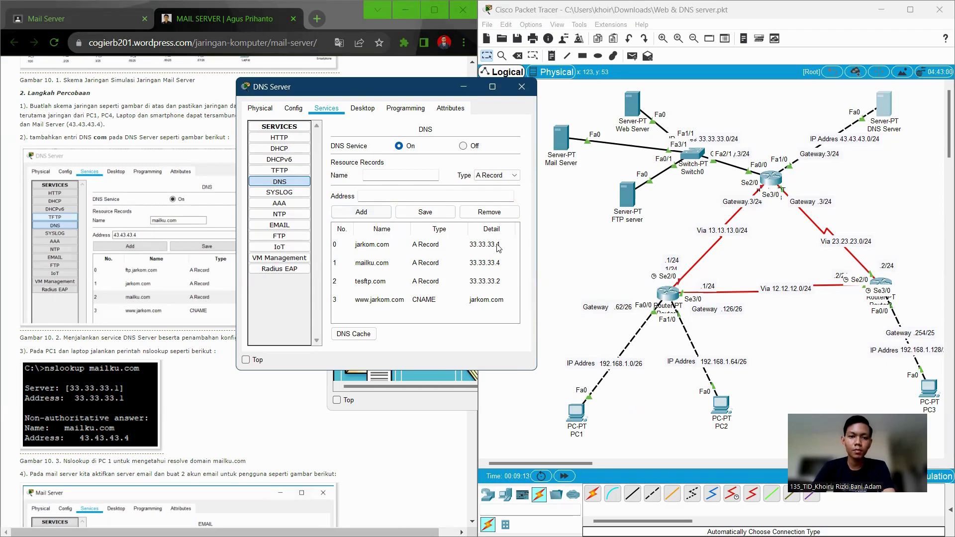
left_click(466, 87)
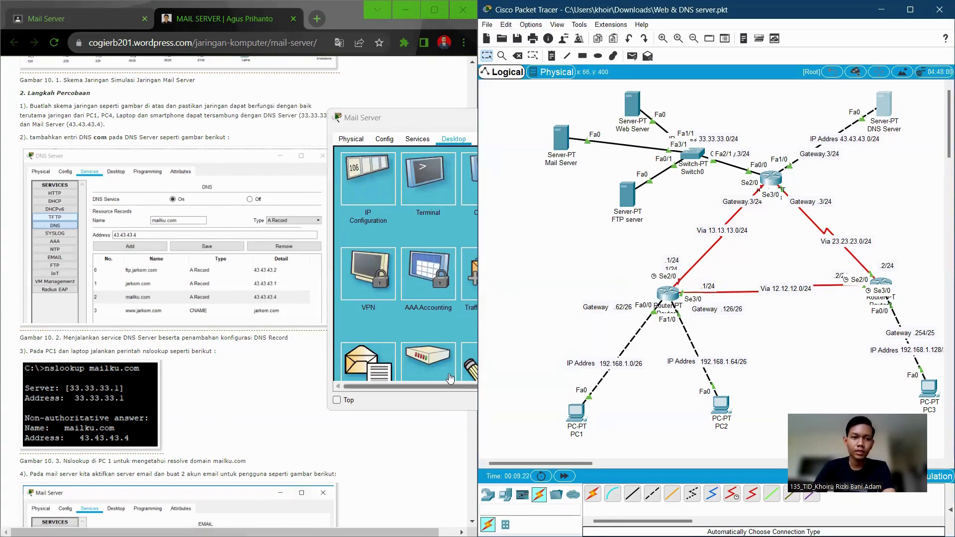
- Run nslookup mailku.com in PC1's Command Prompt, check its Config settings, then close the prompt
scroll(224, 472, "down", 2)
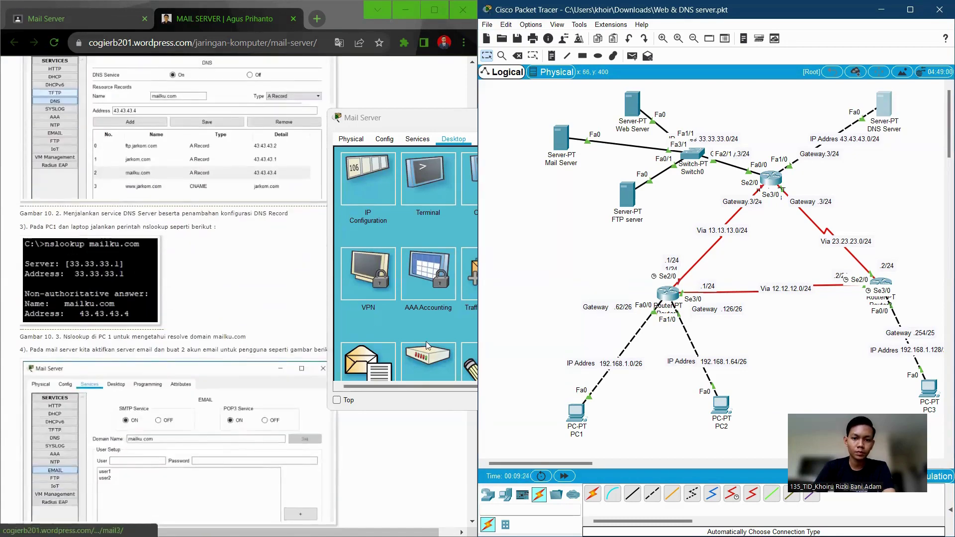
left_click(576, 412)
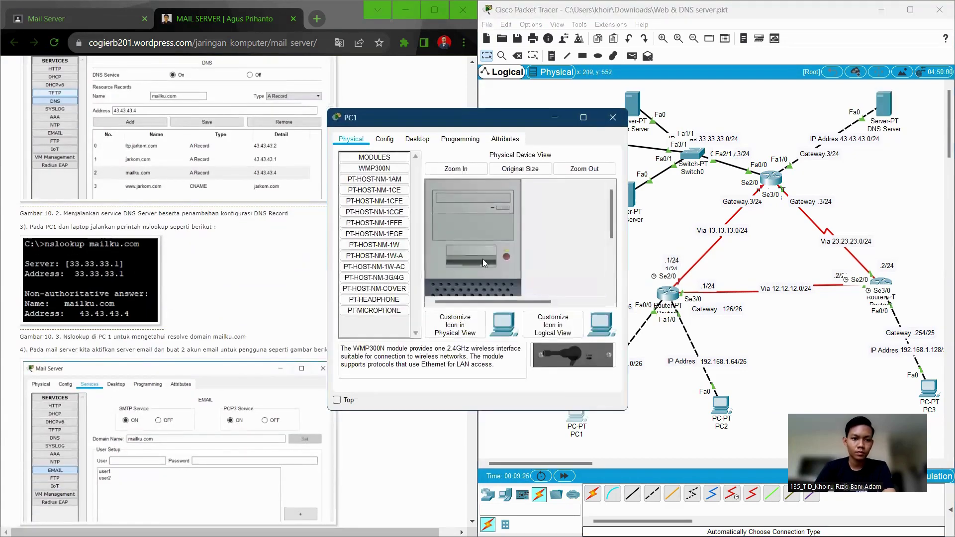
left_click(385, 140)
left_click(418, 140)
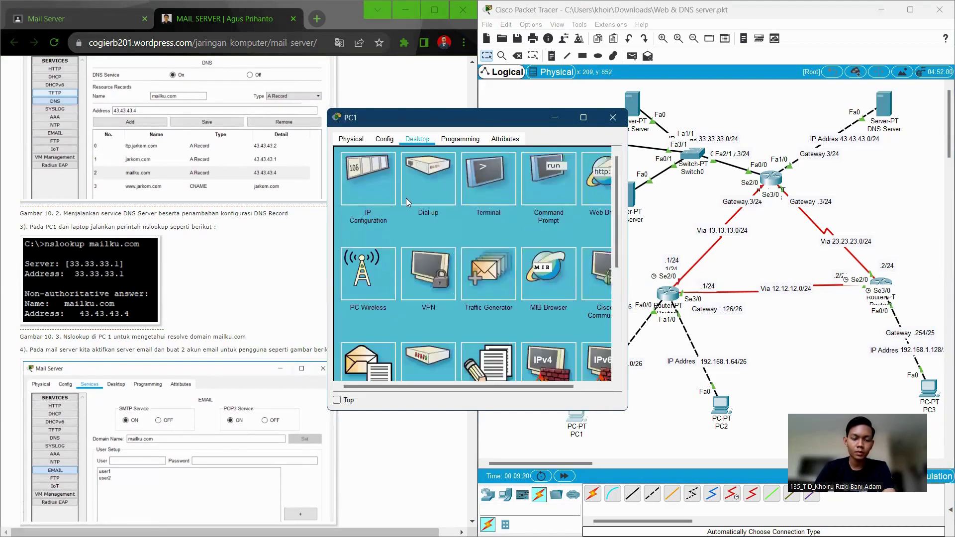
scroll(406, 201, "down", 1)
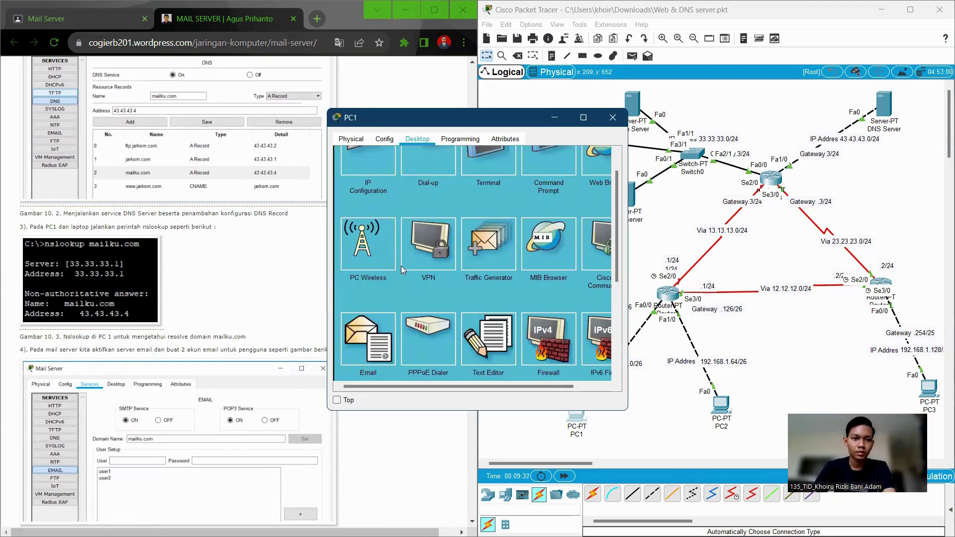
scroll(497, 189, "up", 1)
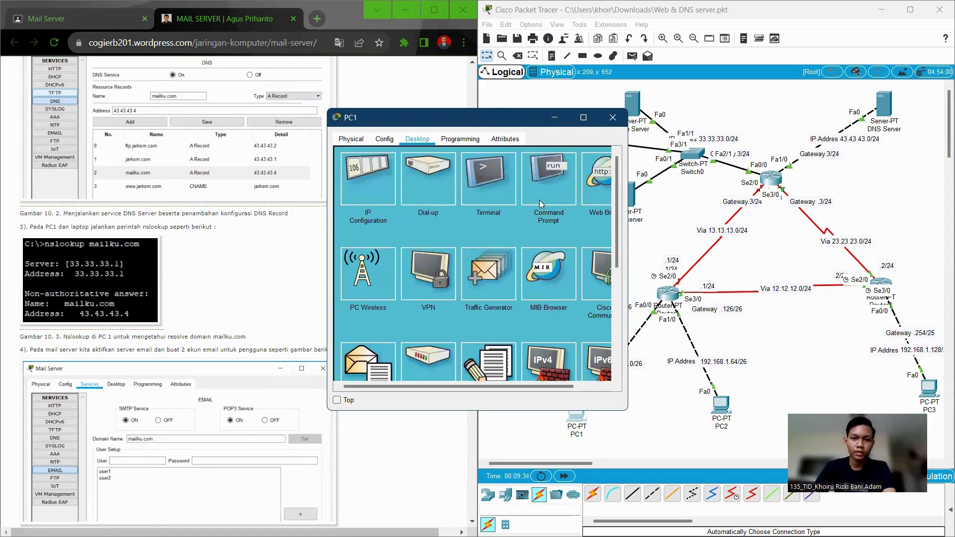
left_click(539, 200)
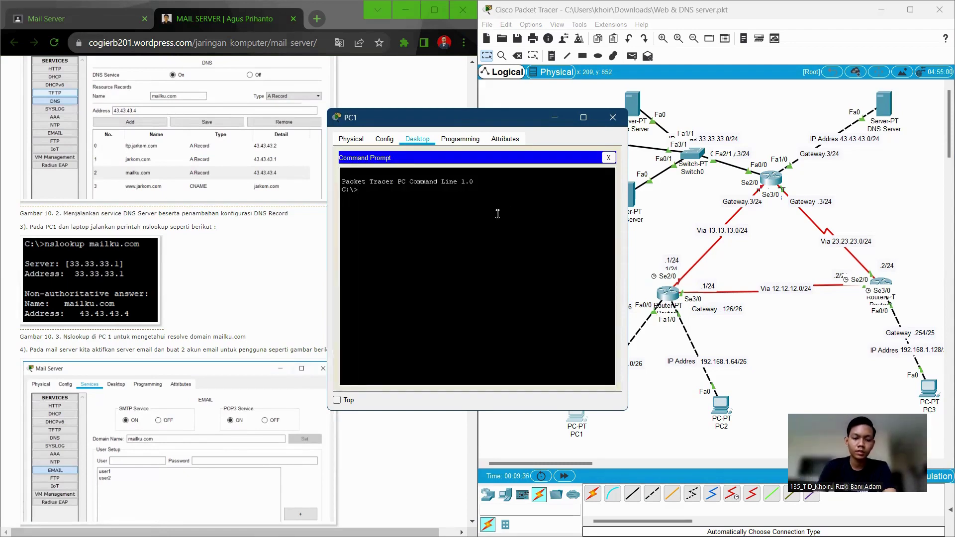
type("ns")
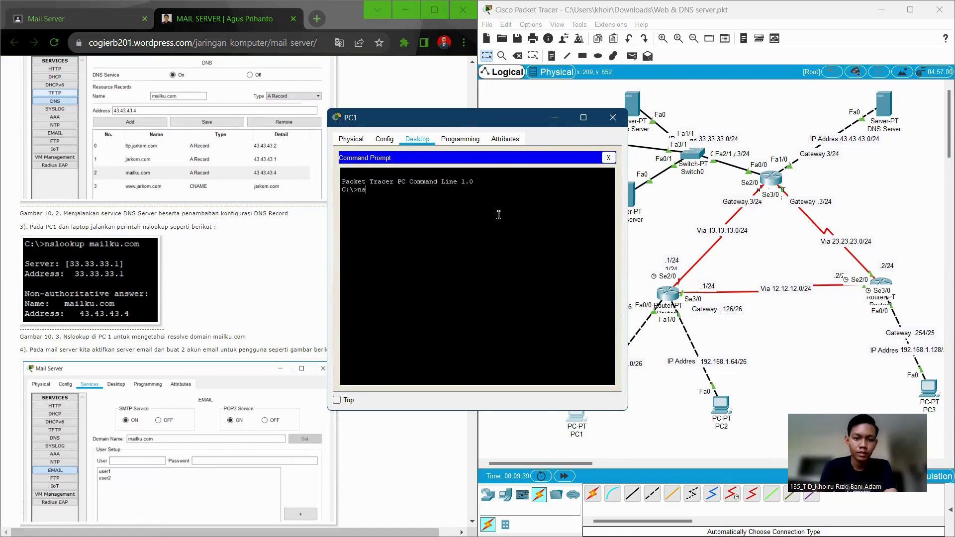
type("look")
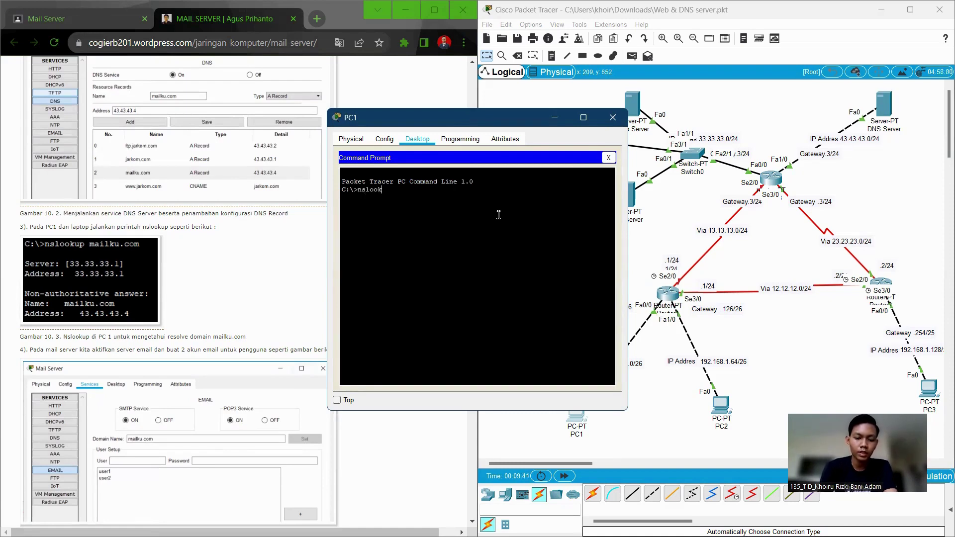
type("up")
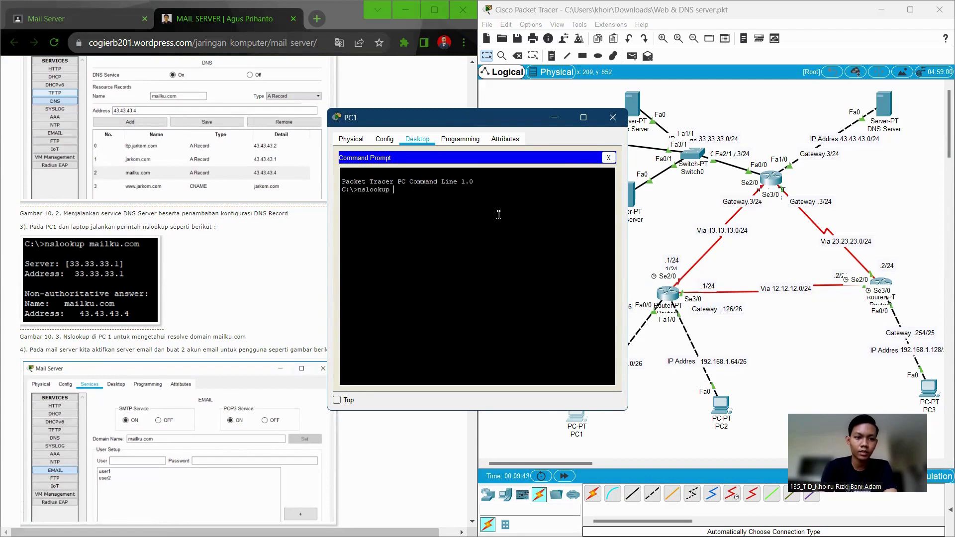
type(" mailku.c")
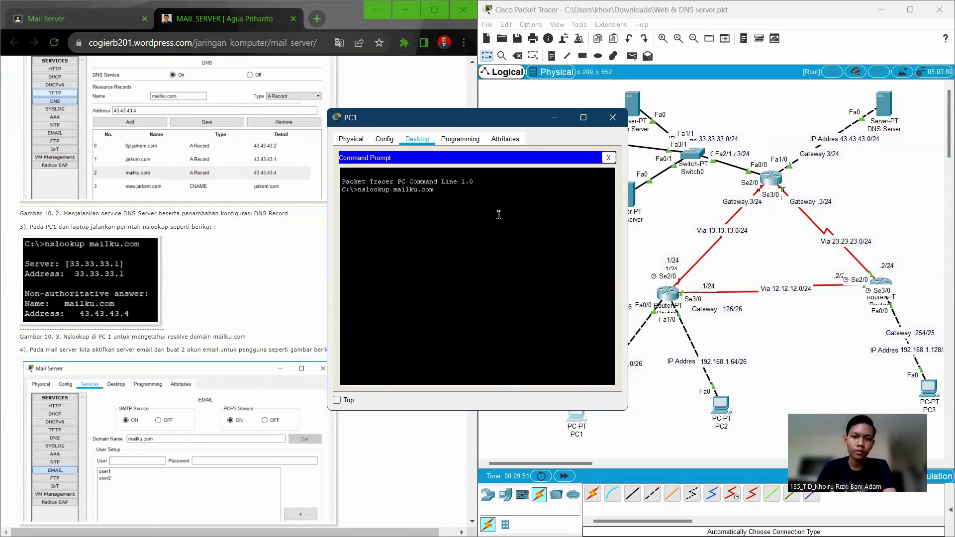
type("om")
key("Return")
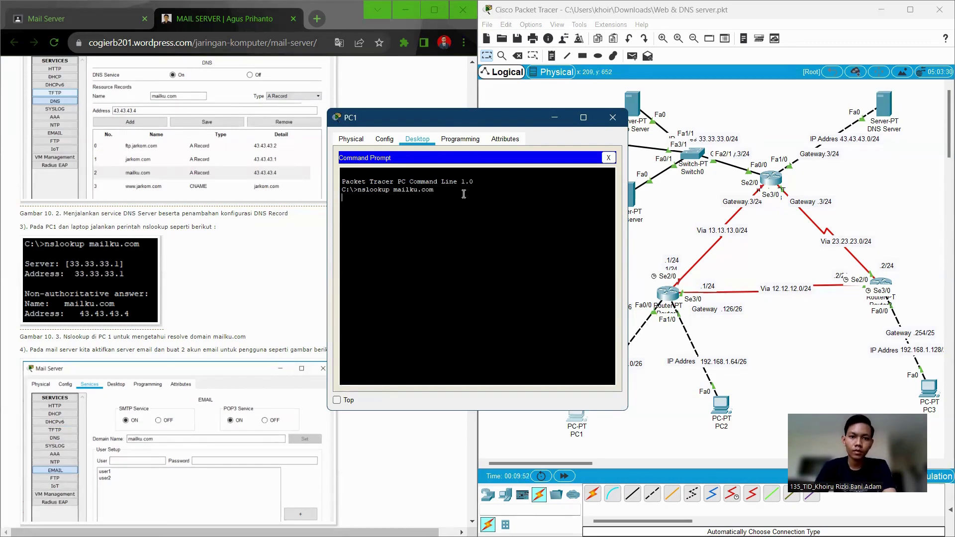
left_click(386, 139)
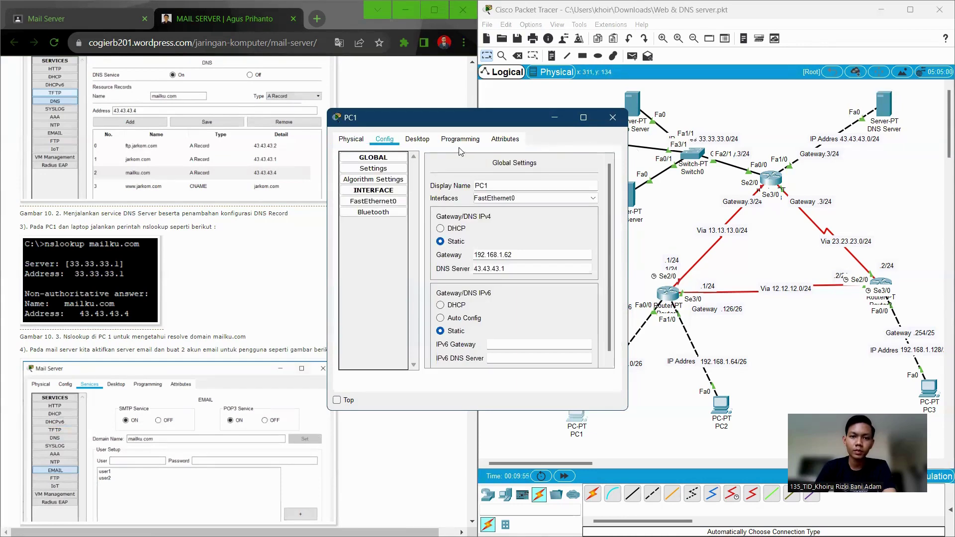
left_click(418, 139)
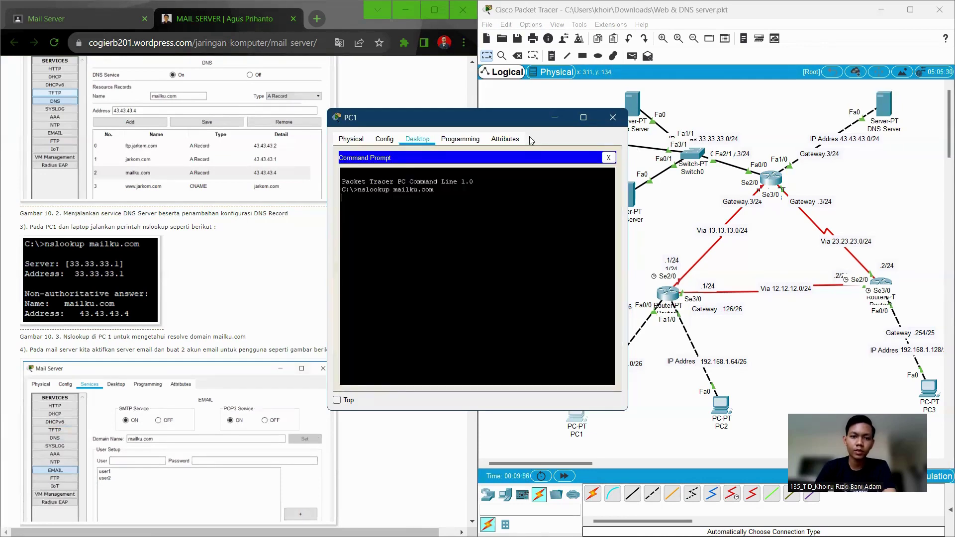
left_click(608, 158)
left_click(370, 307)
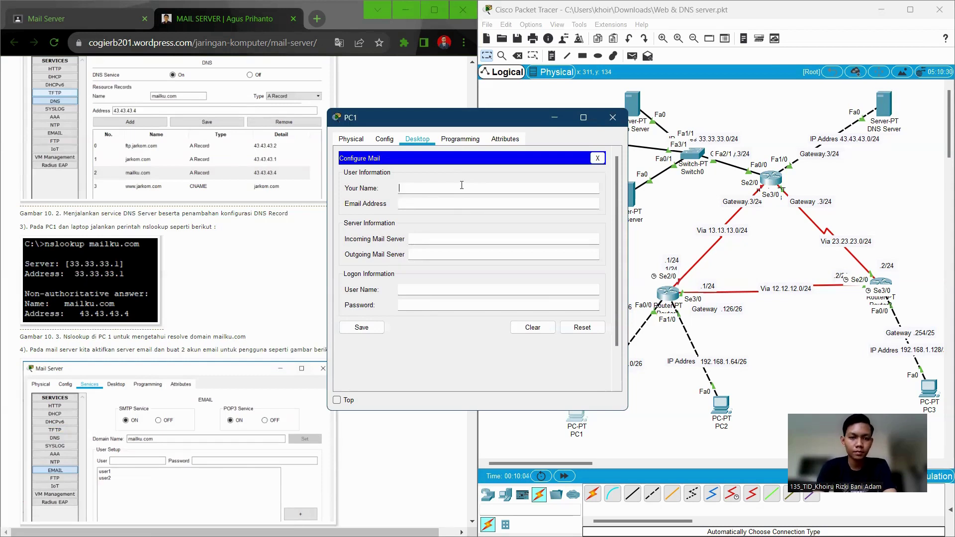
type("pc1")
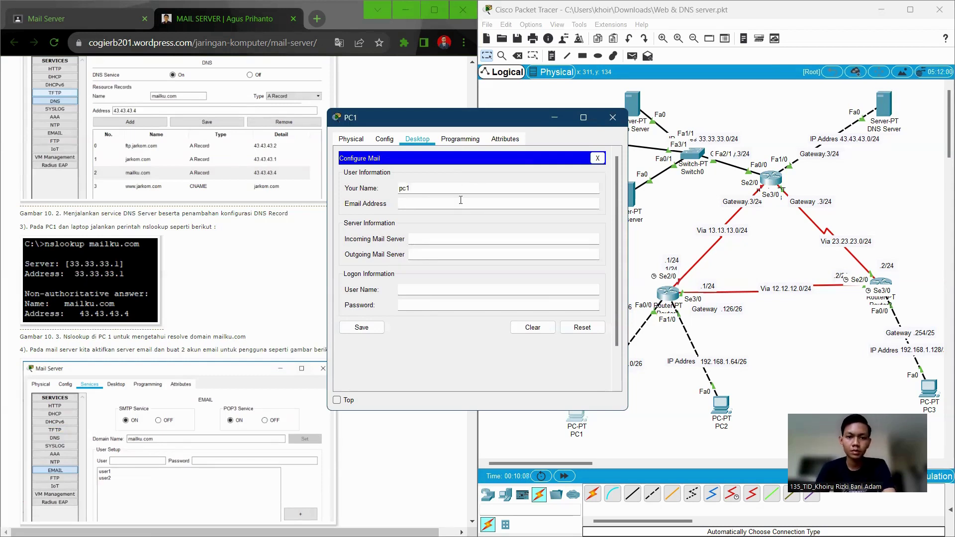
left_click(460, 200)
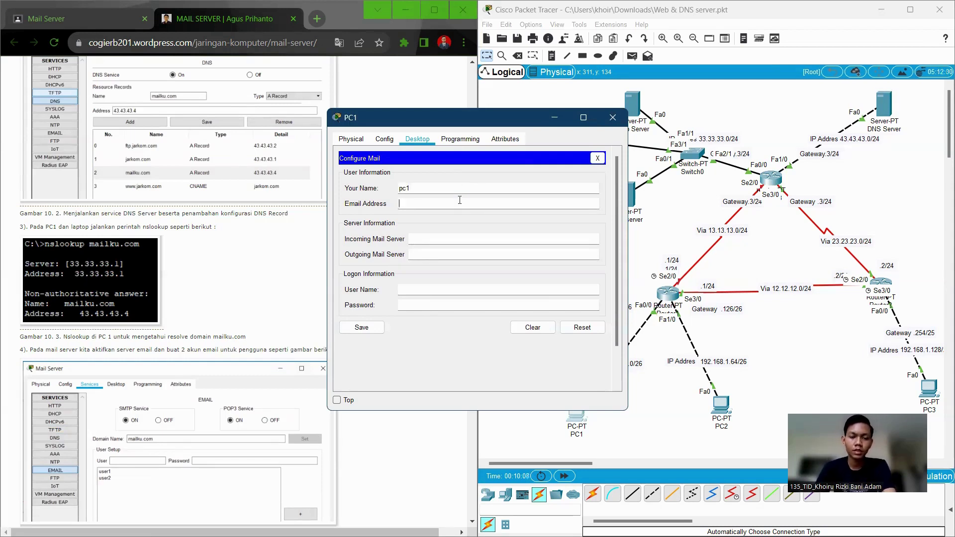
type("pc1")
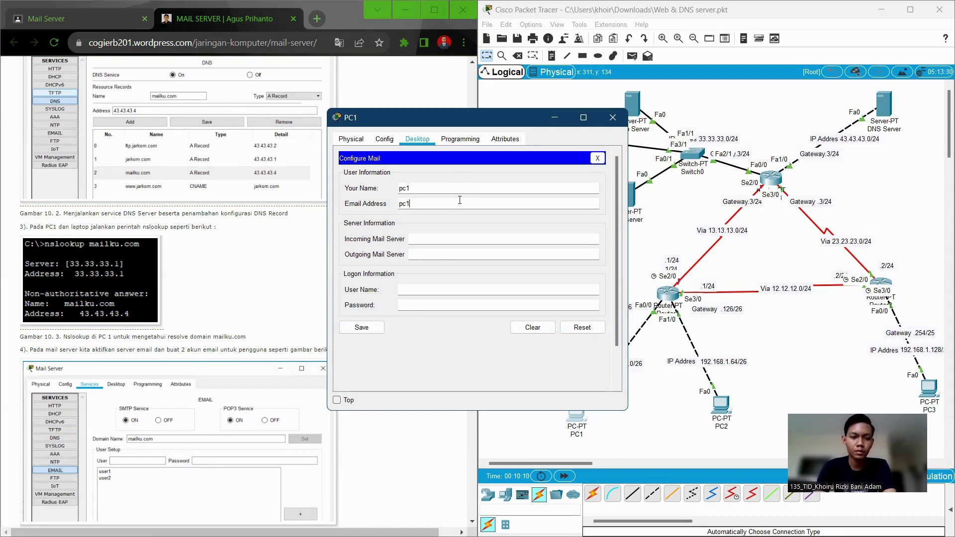
type("@mailk")
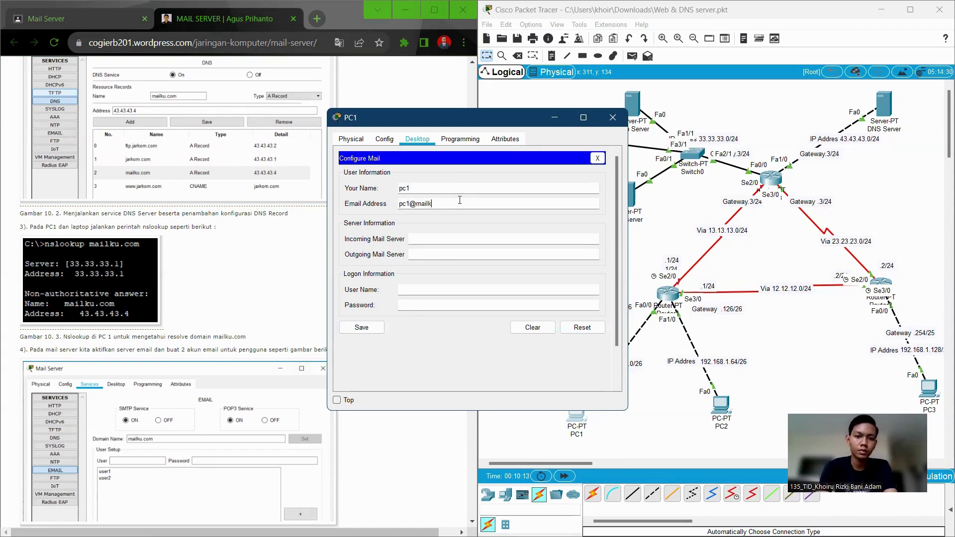
type(".com")
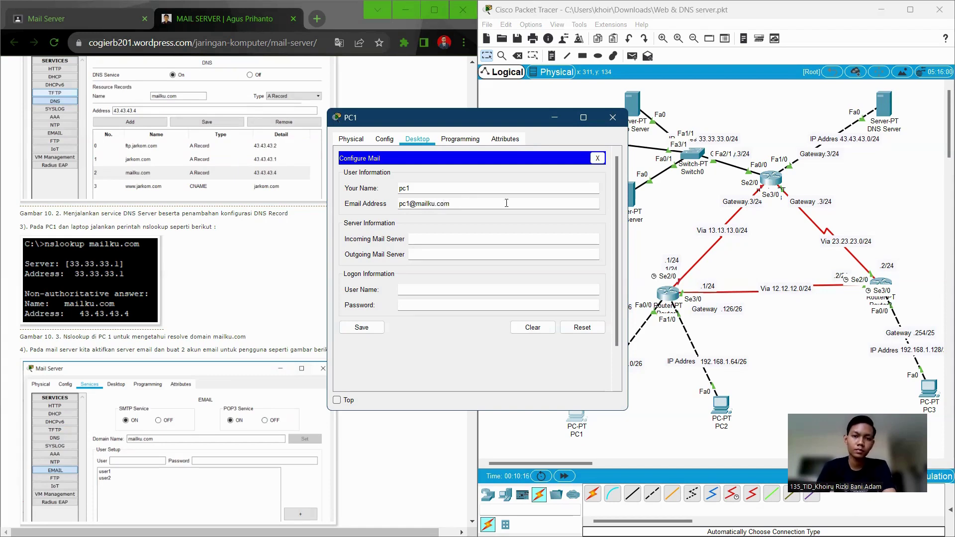
left_click(444, 240)
type("mailk")
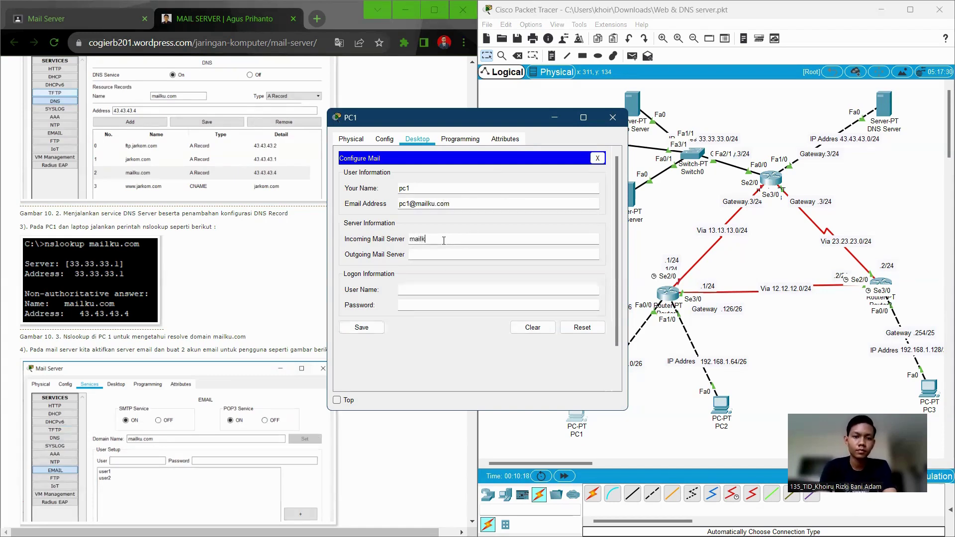
type("u.com")
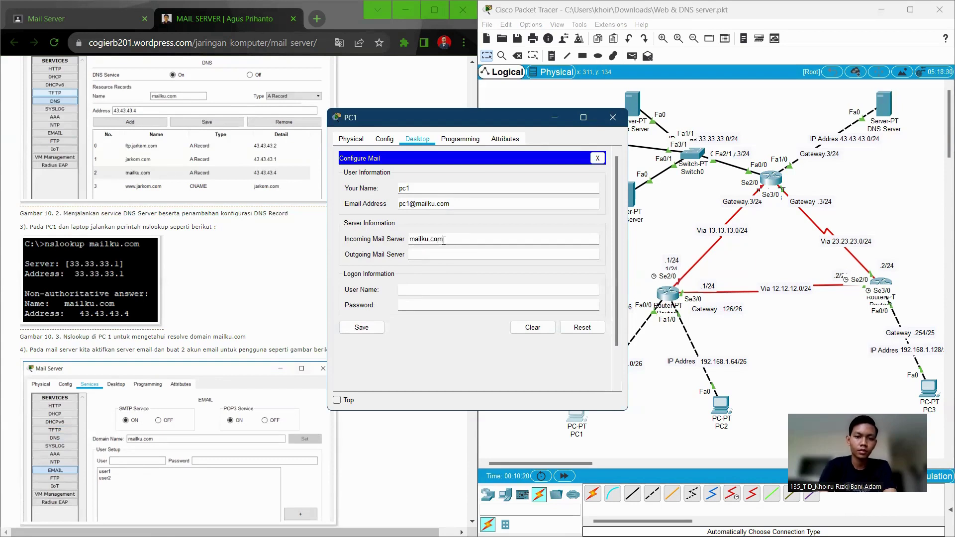
left_click(443, 255)
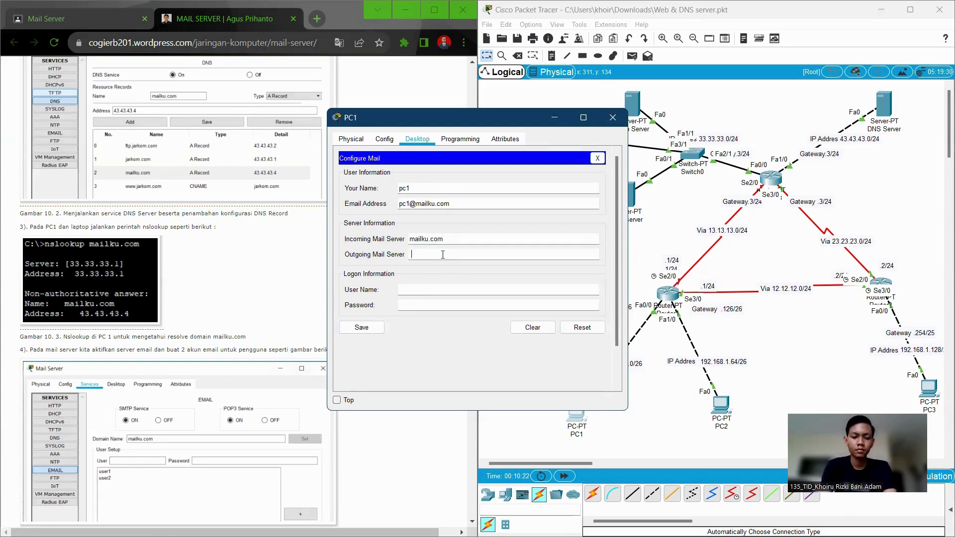
type("mai")
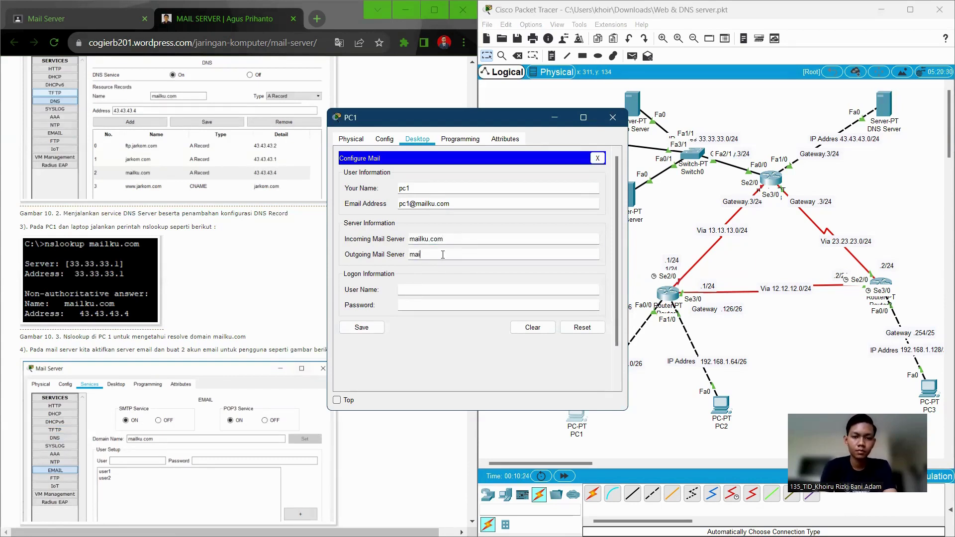
type("lku")
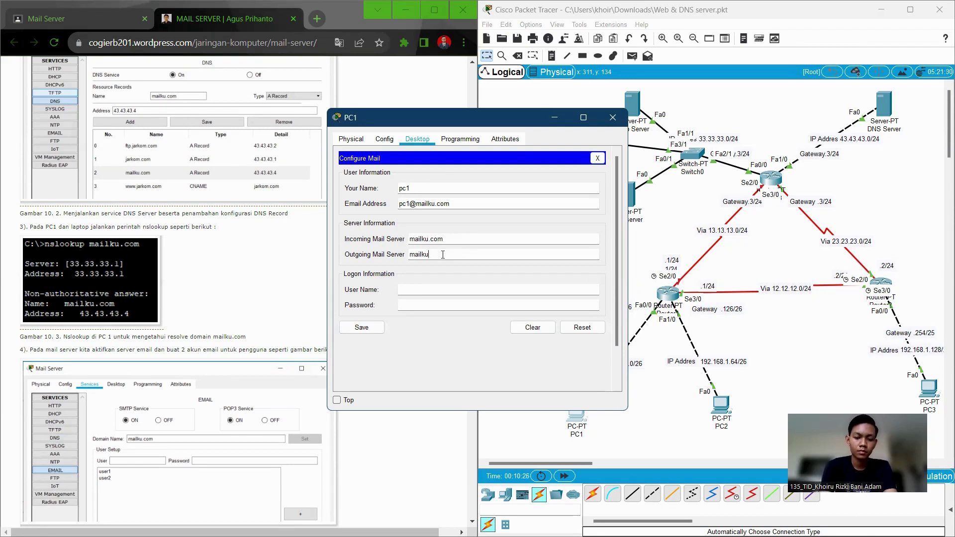
type(".co")
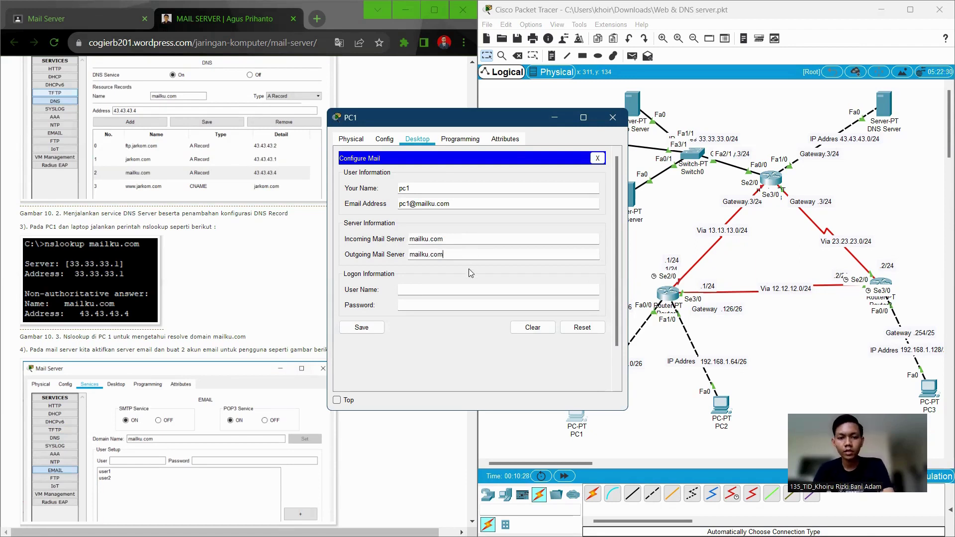
type("m")
left_click(475, 289)
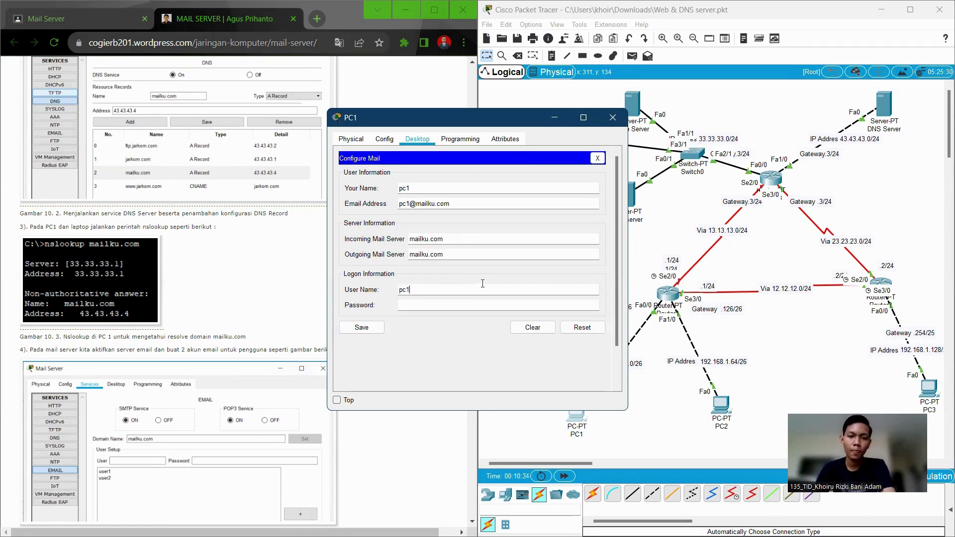
left_click(470, 305)
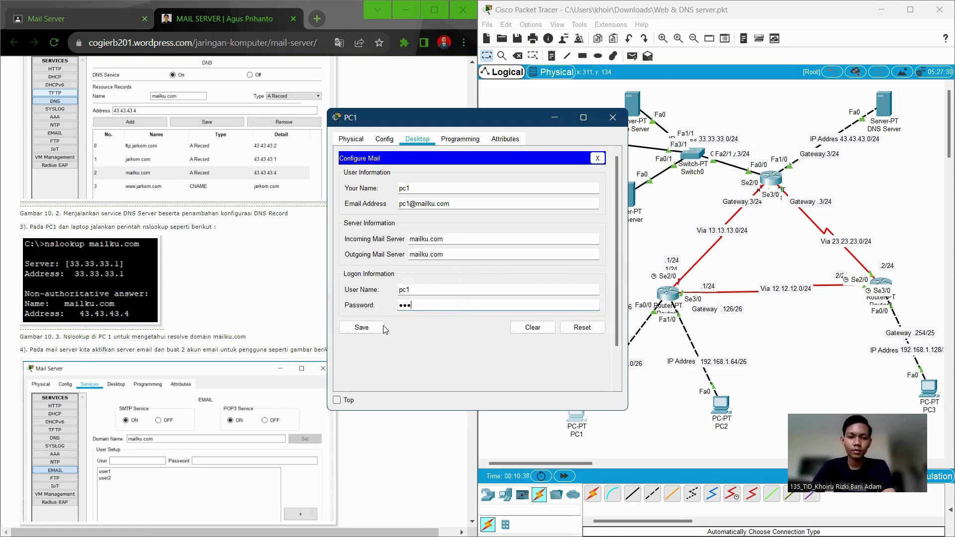
left_click(361, 328)
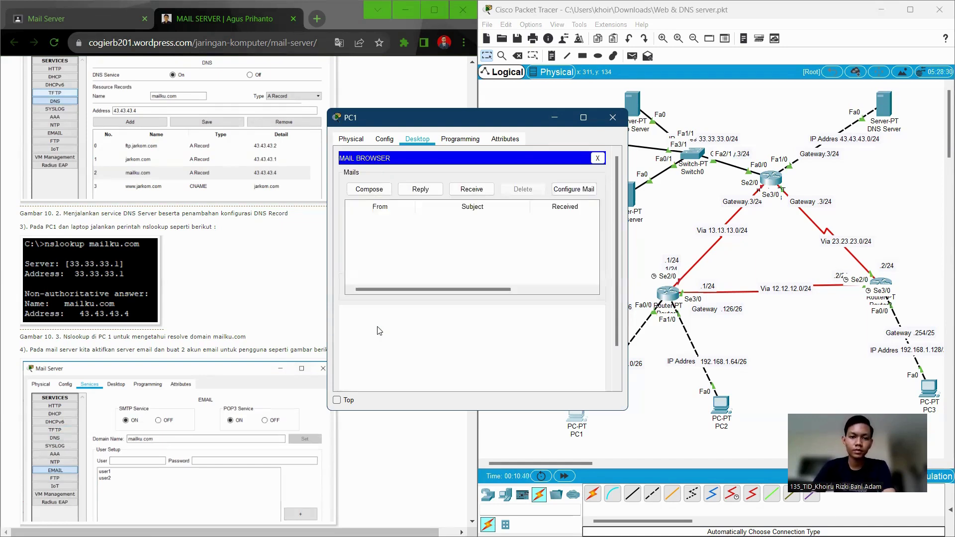
left_click(567, 189)
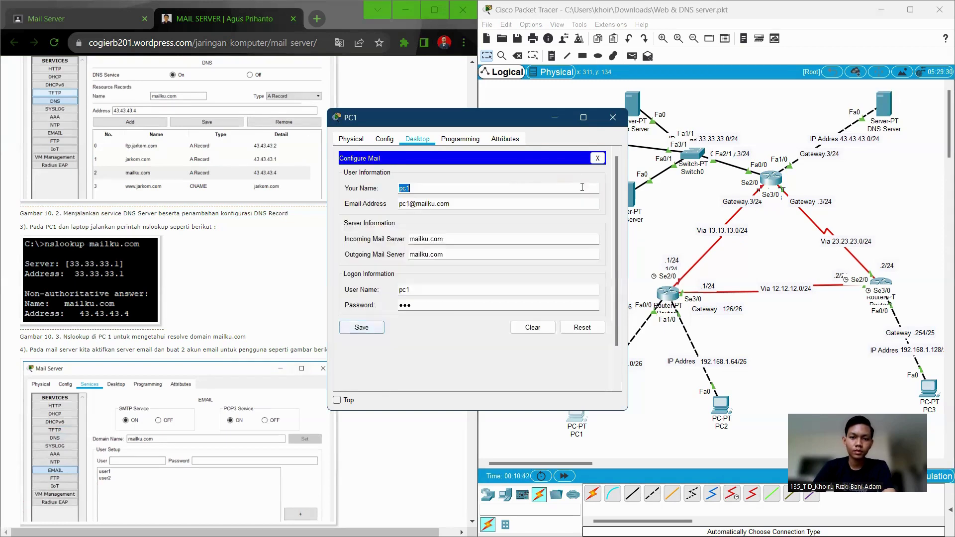
left_click(361, 328)
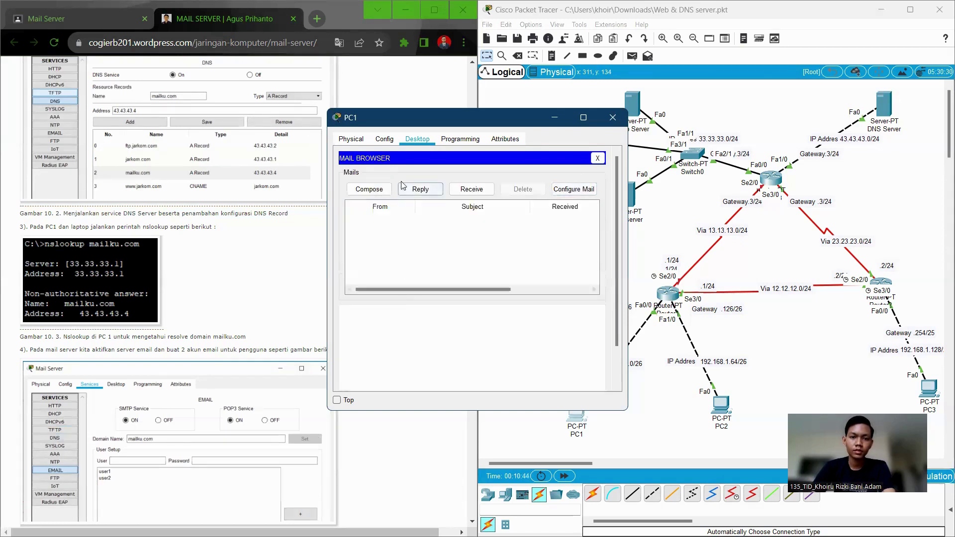
left_click(379, 193)
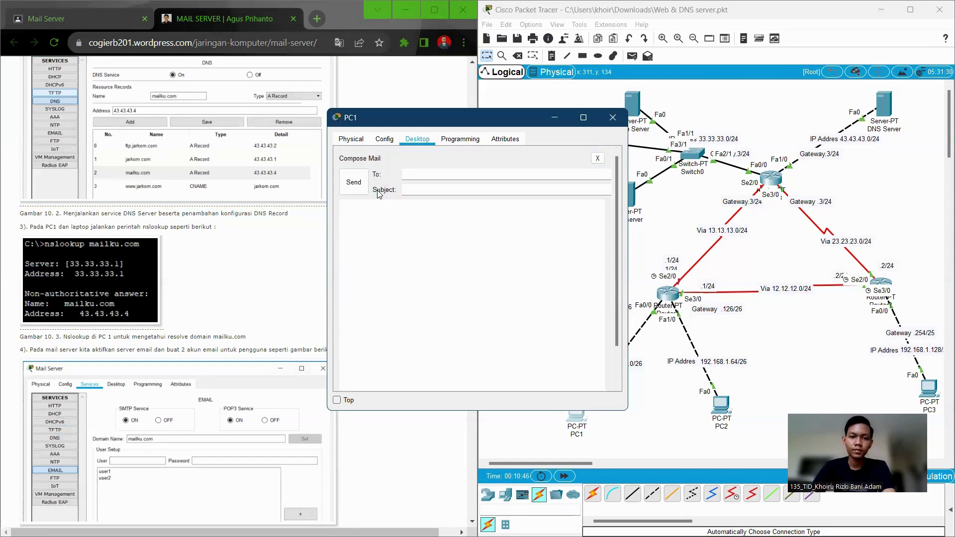
left_click(430, 175)
type("pc2")
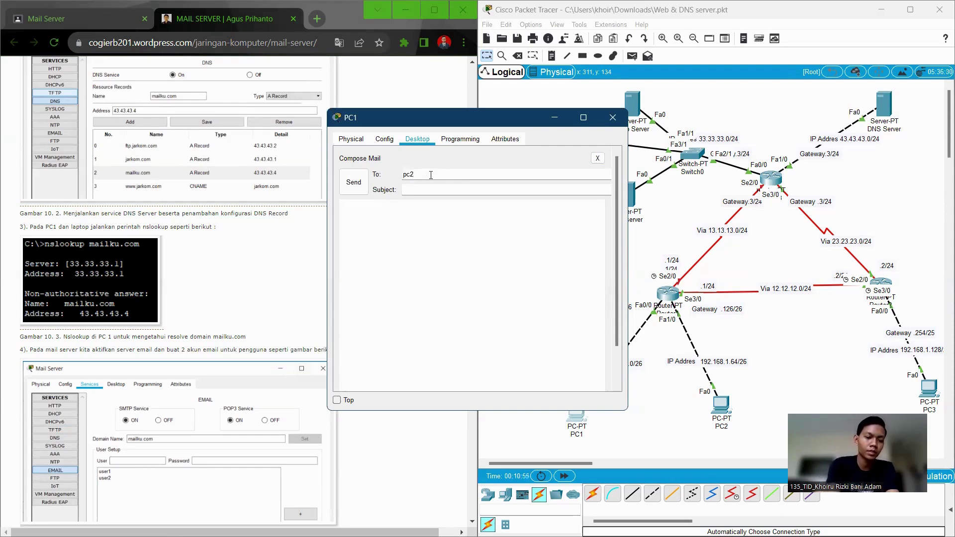
type("@mailk")
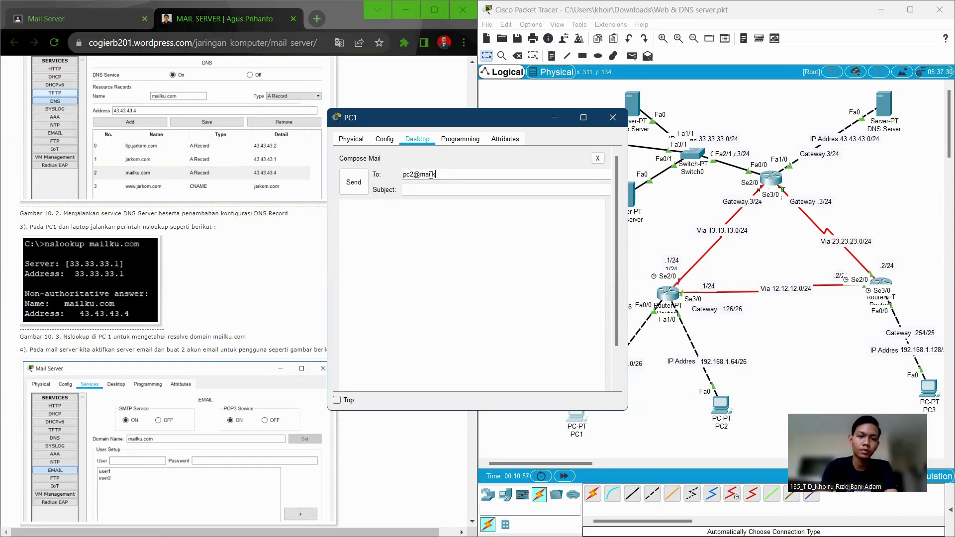
type("u.")
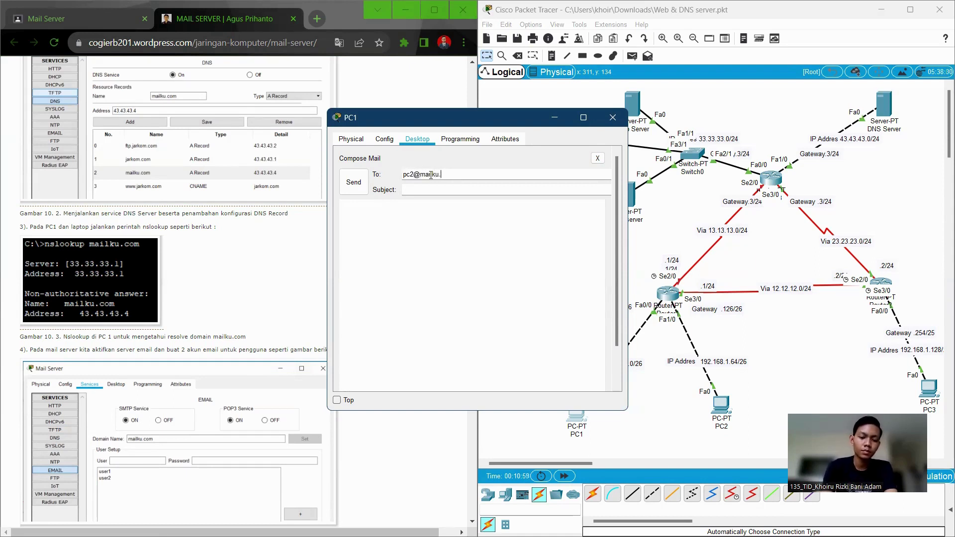
type("com")
left_click(428, 194)
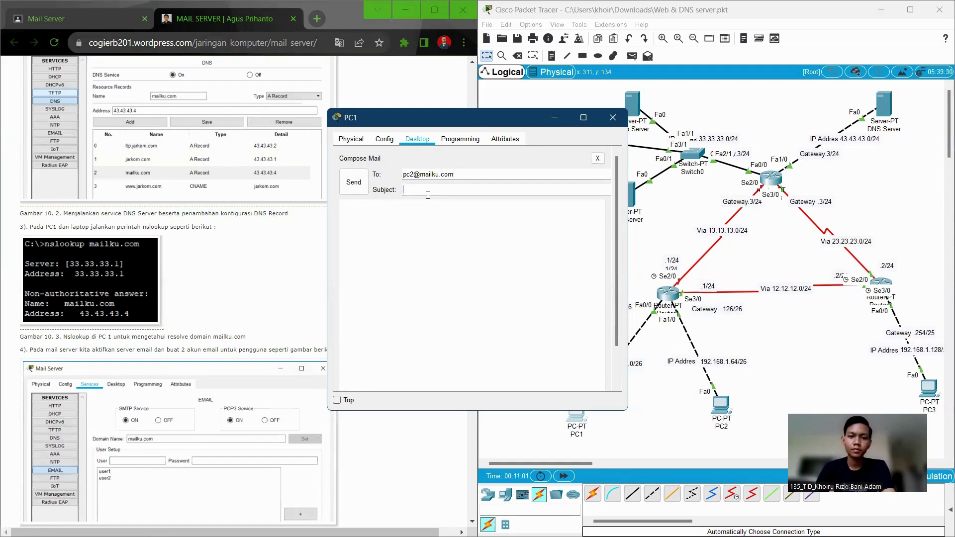
type("PC-2")
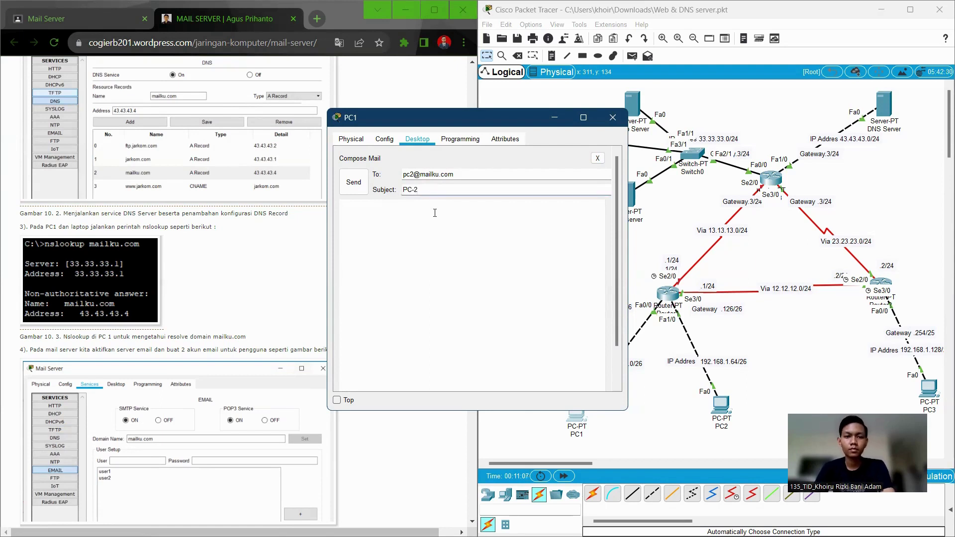
left_click(435, 213)
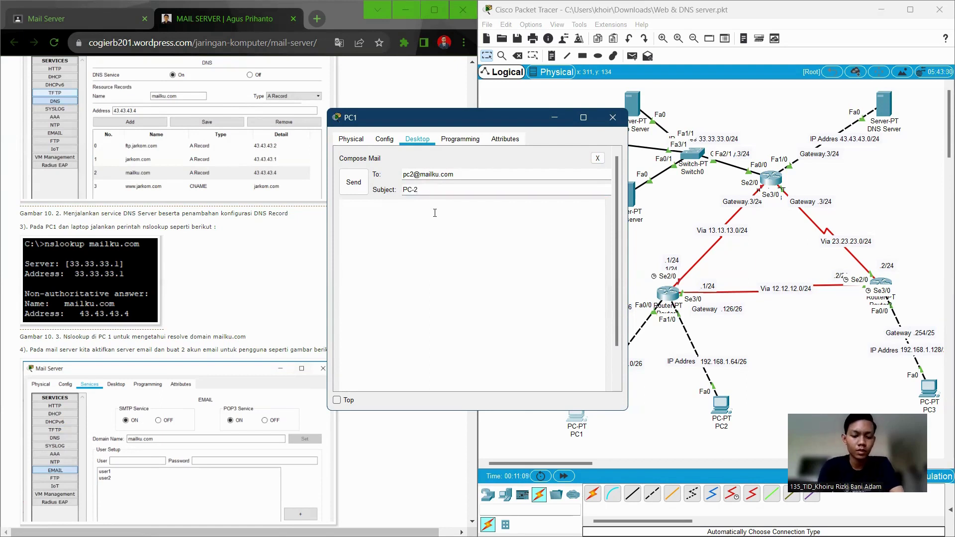
type("Ini p")
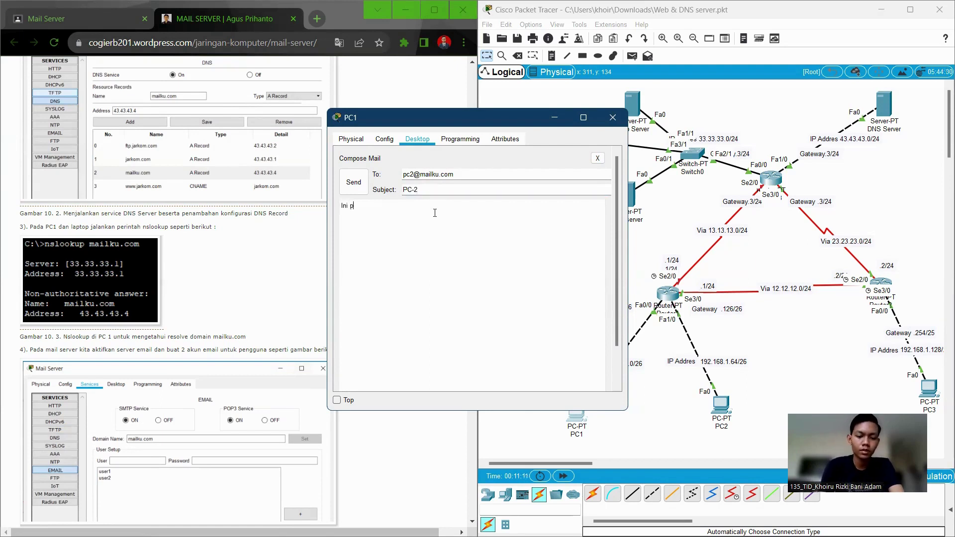
type("esan dari PC-1")
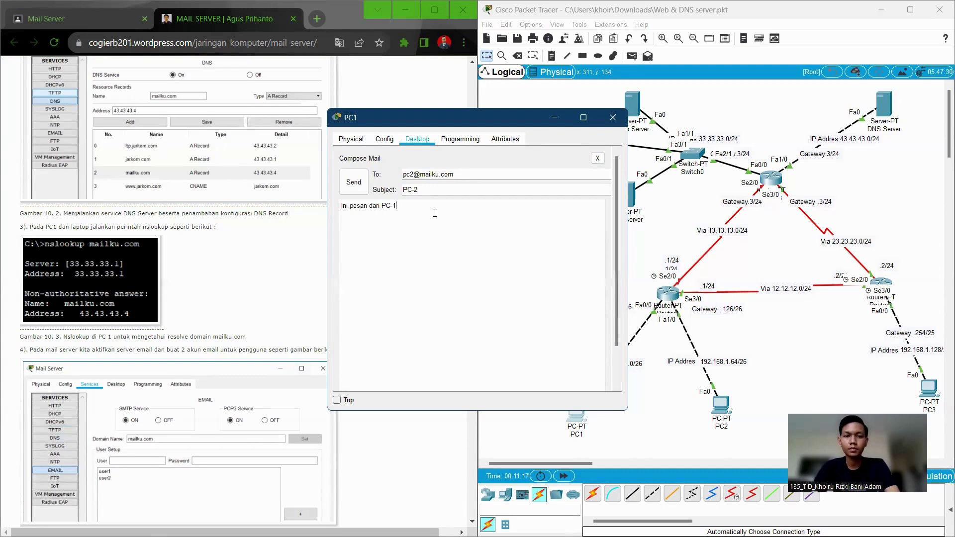
left_click(359, 187)
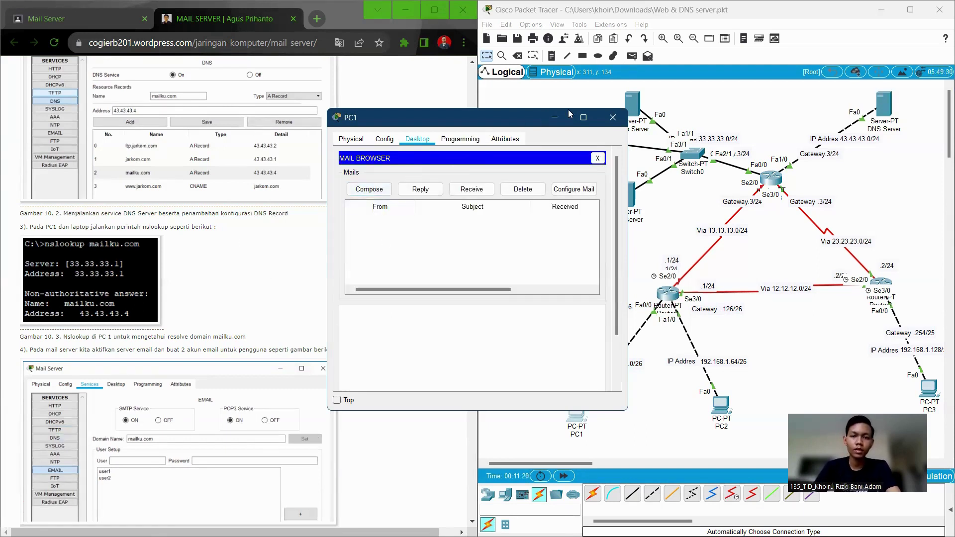
- Close PC1's mail client, minimize PC1, and open the Email app on PC2's desktop
left_click(597, 158)
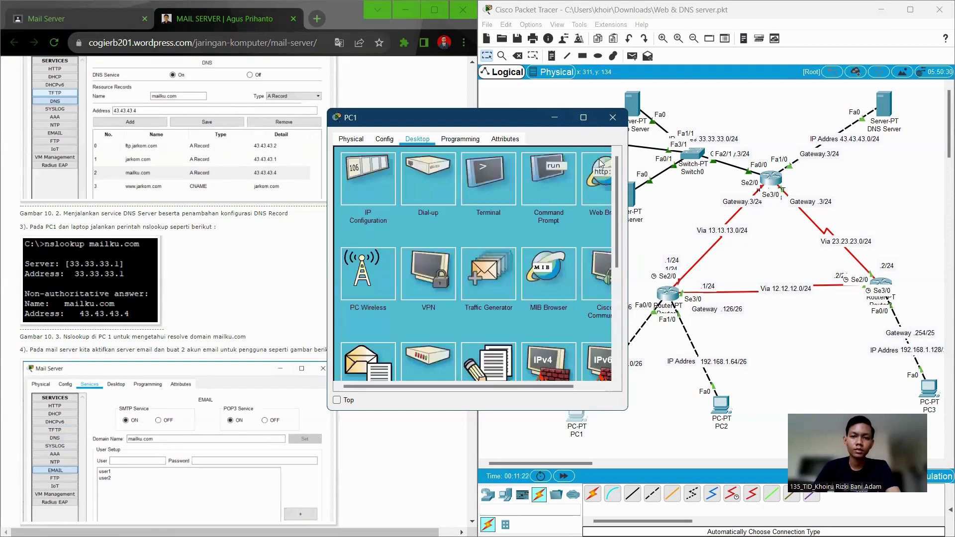
left_click(556, 120)
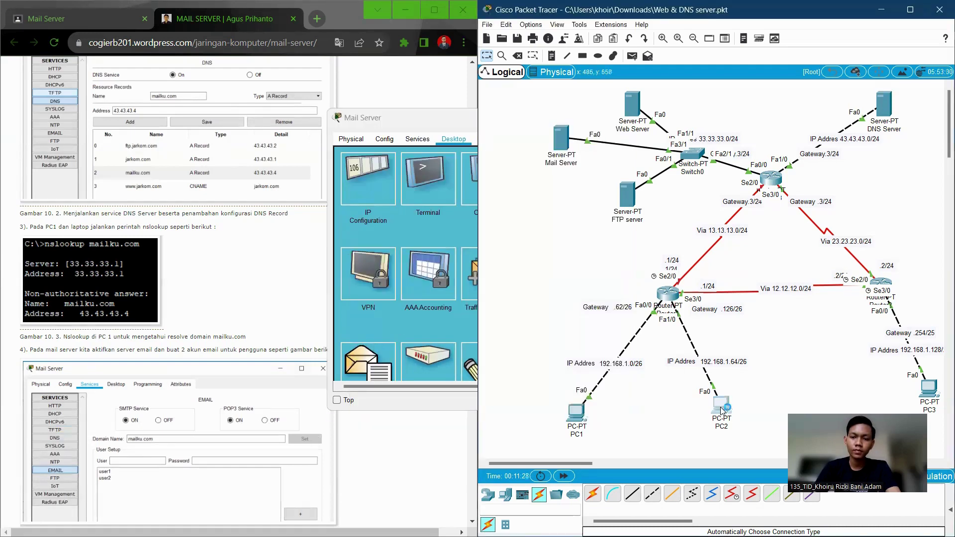
left_click(722, 411)
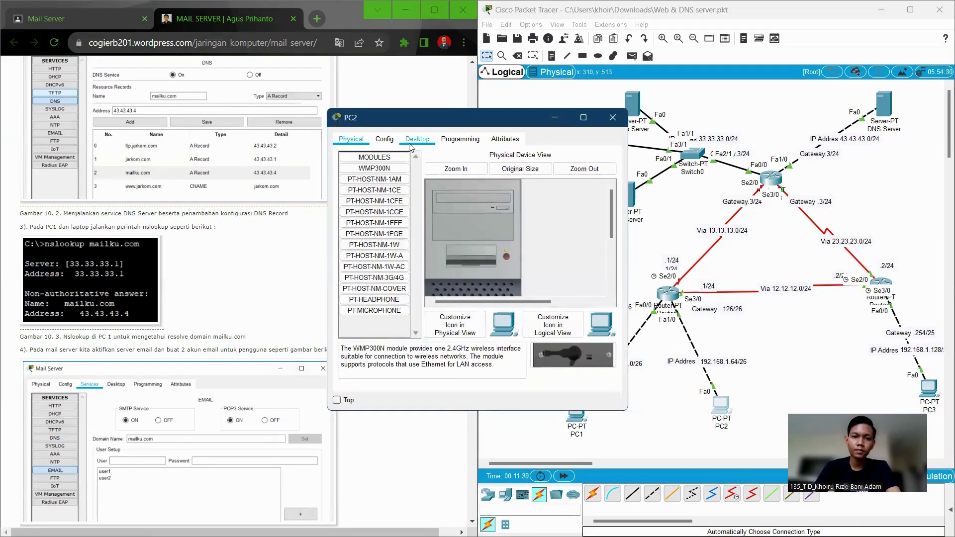
left_click(411, 148)
scroll(398, 296, "down", 3)
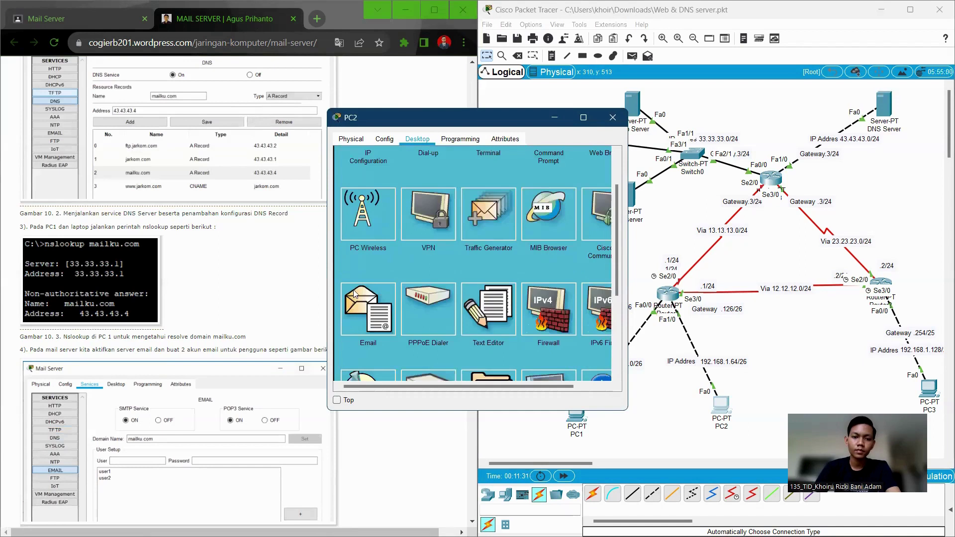
left_click(378, 299)
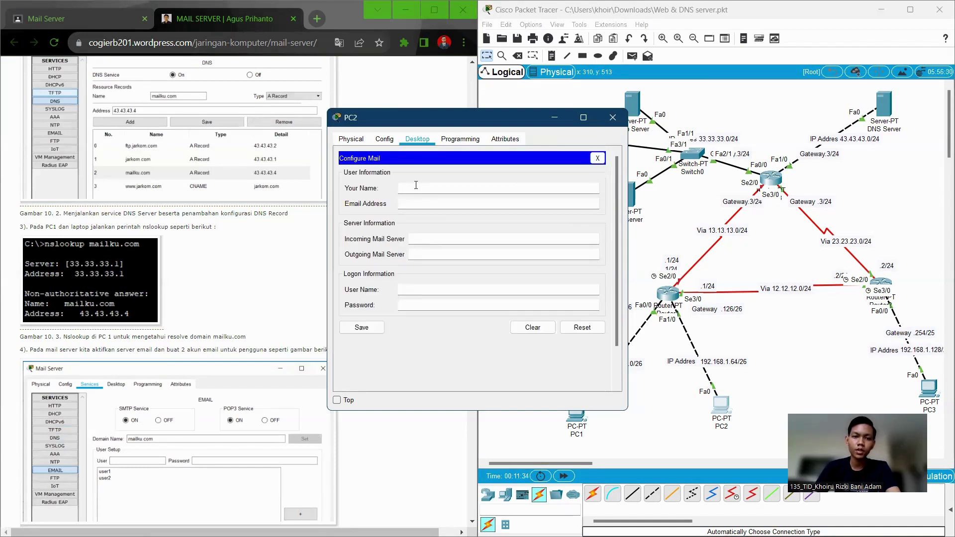
- Enter the display name and PC2's mailku.com email address in PC2's mail configuration
left_click(418, 187)
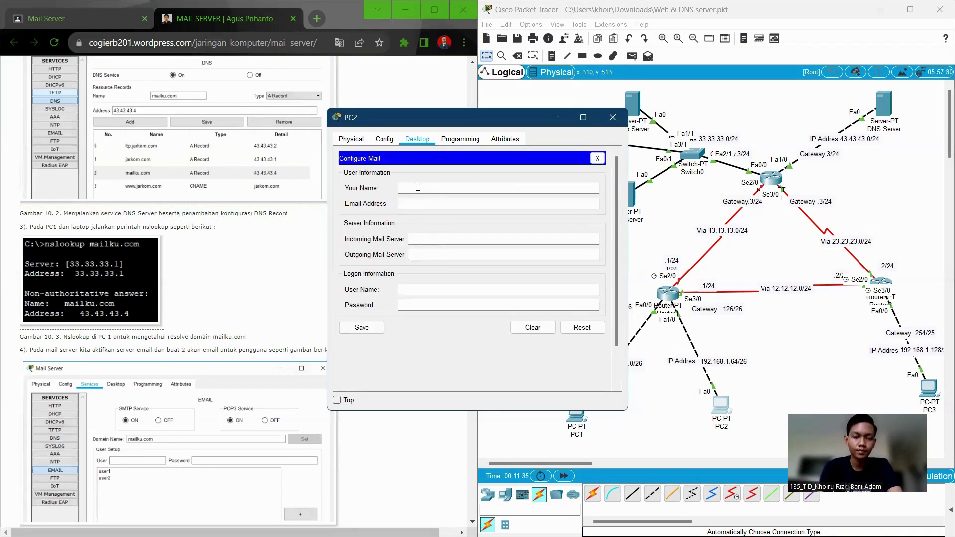
type("pc1")
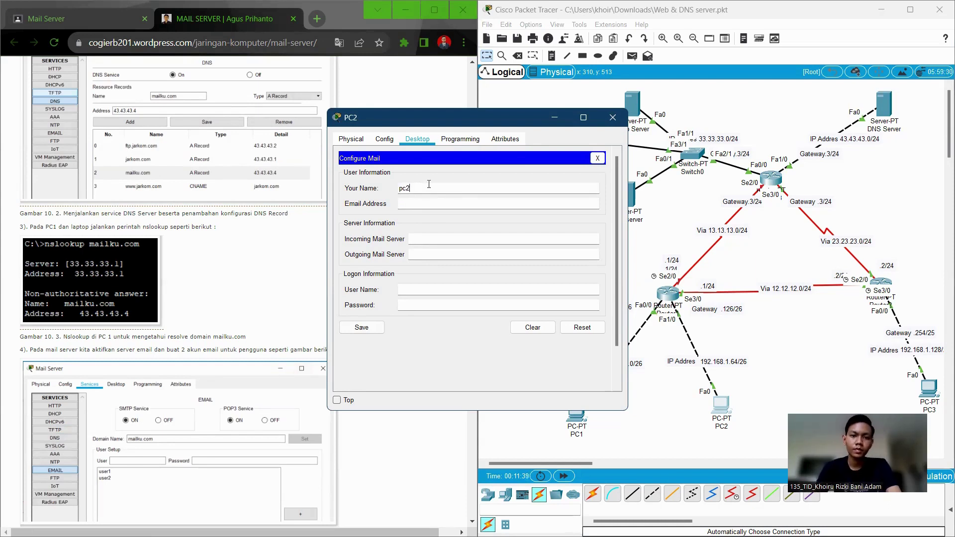
left_click(427, 204)
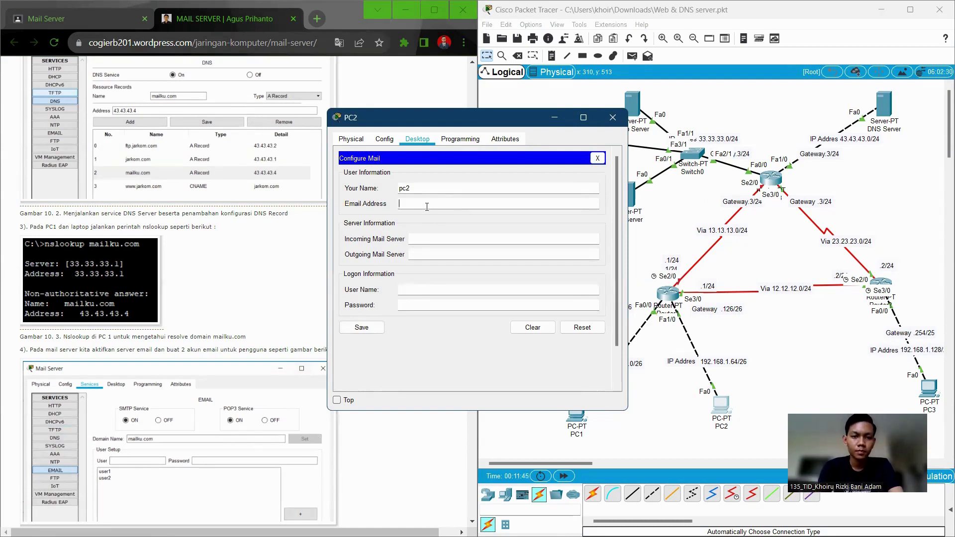
type("p")
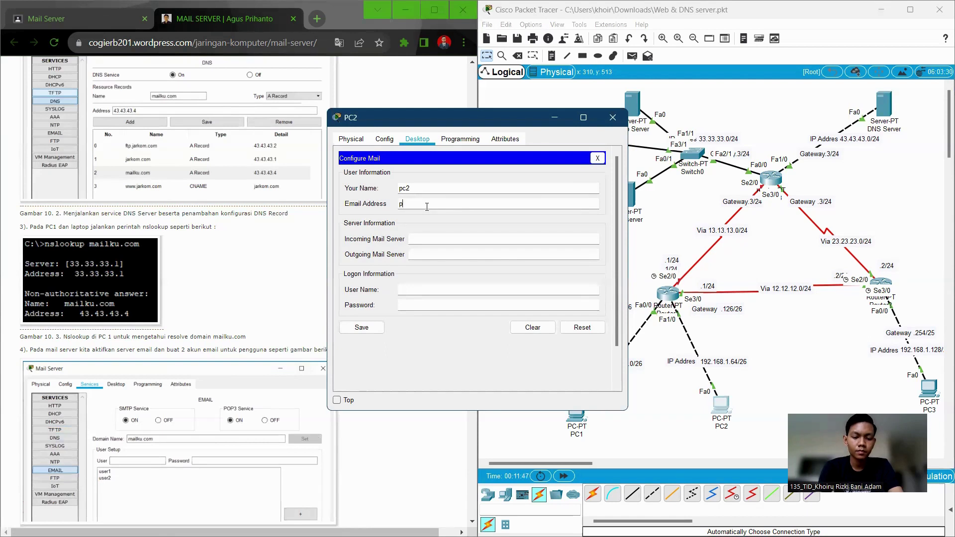
type("pc2")
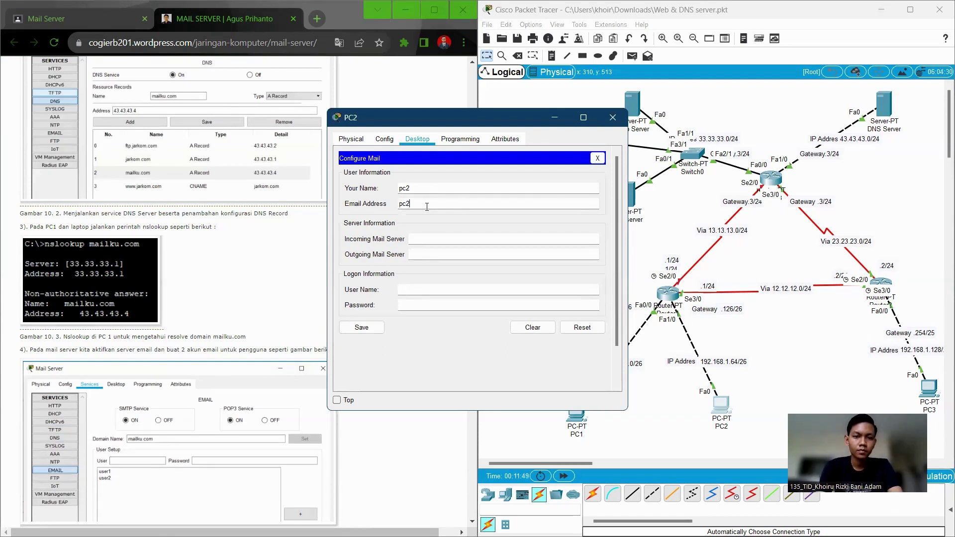
type("@mai")
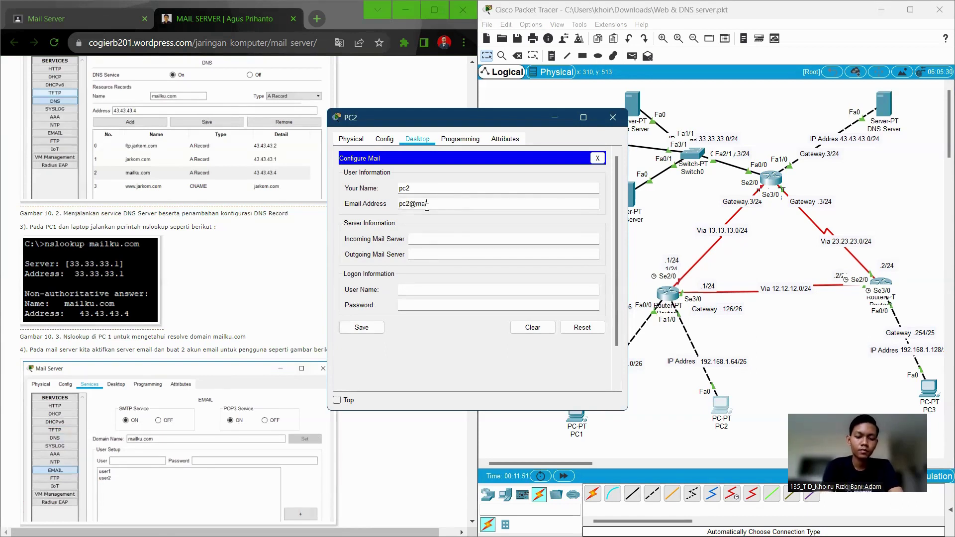
type("kku.com")
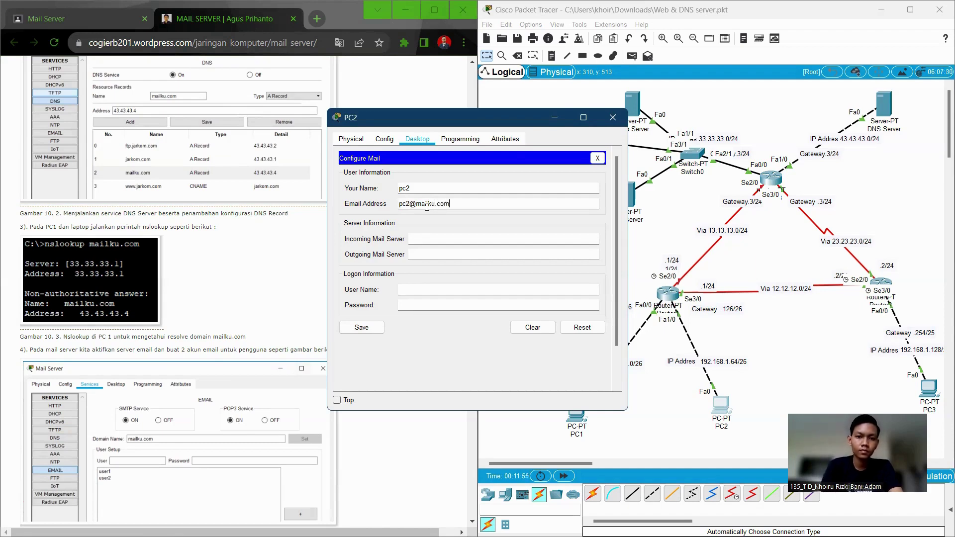
- Set mailku.com as incoming and outgoing mail server, enter the account password, and save
left_click(440, 239)
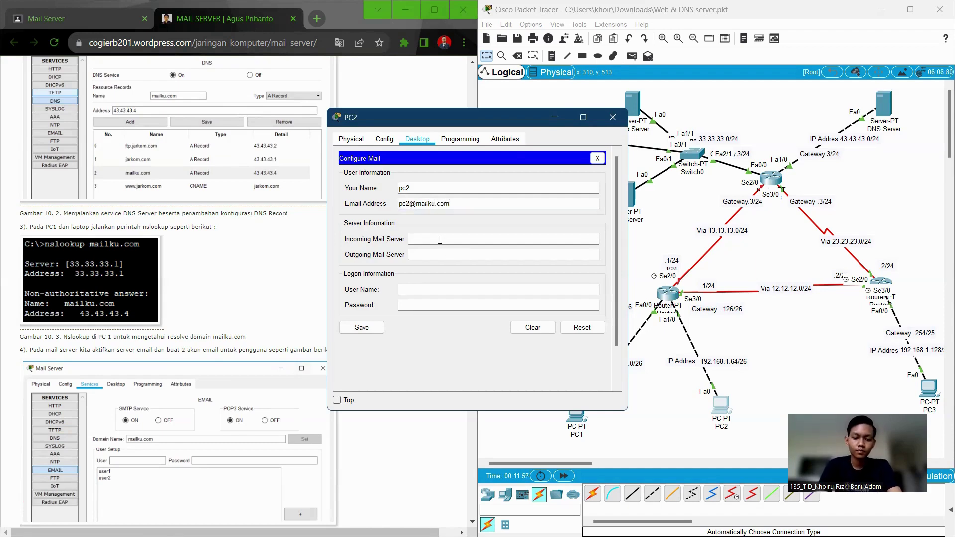
type("mailku.c")
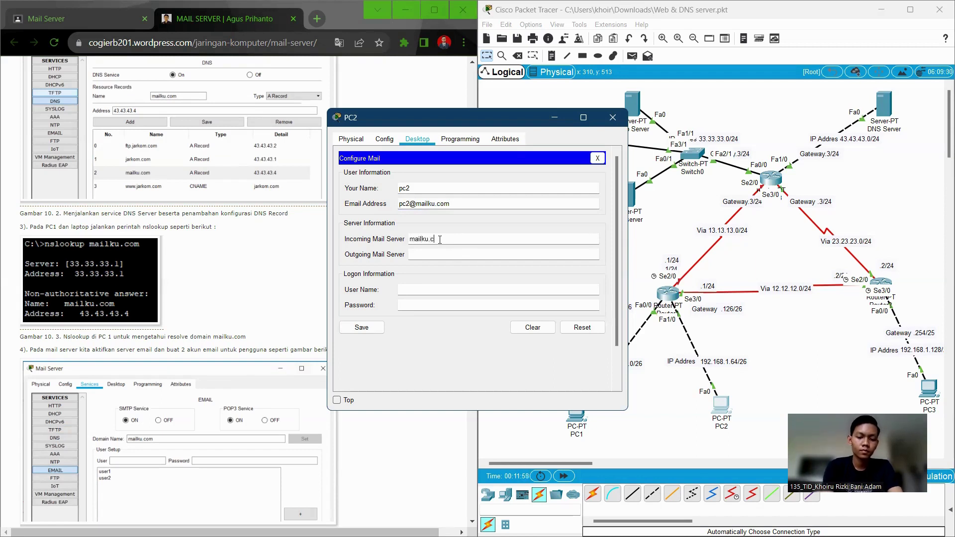
type("om")
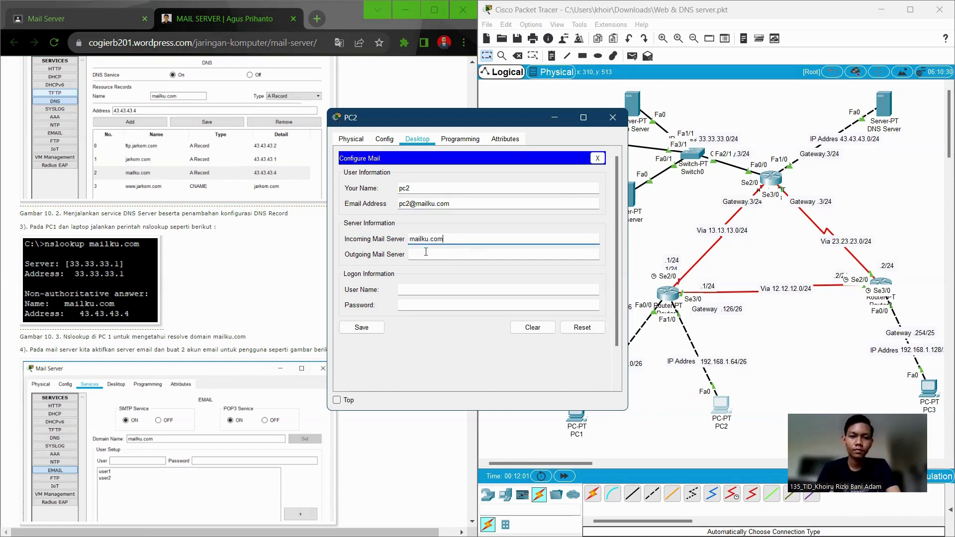
left_click(426, 252)
type("mailk")
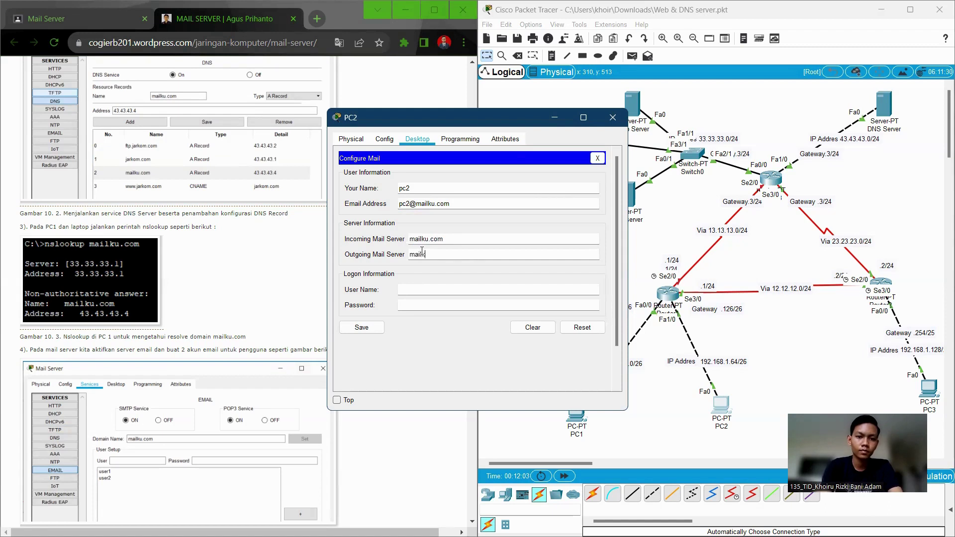
type("u.com")
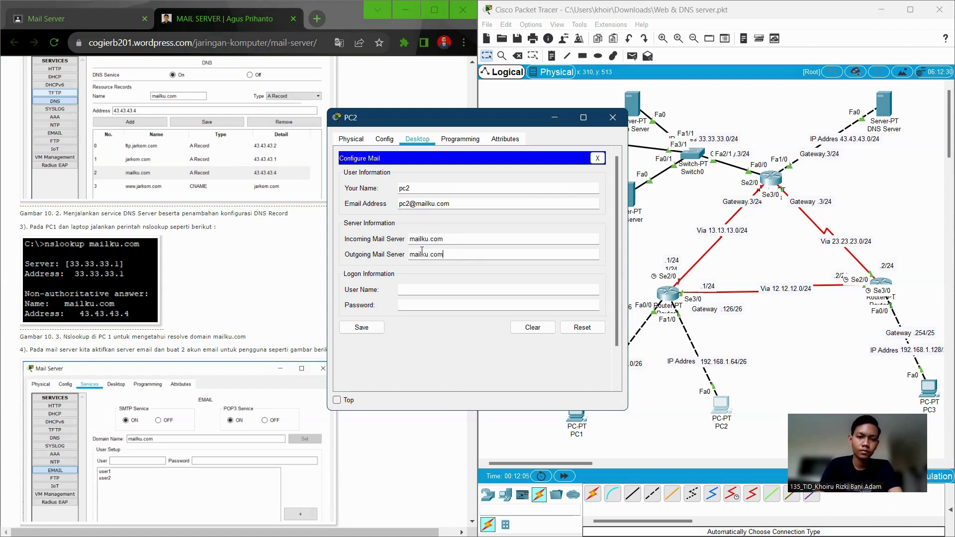
left_click(433, 287)
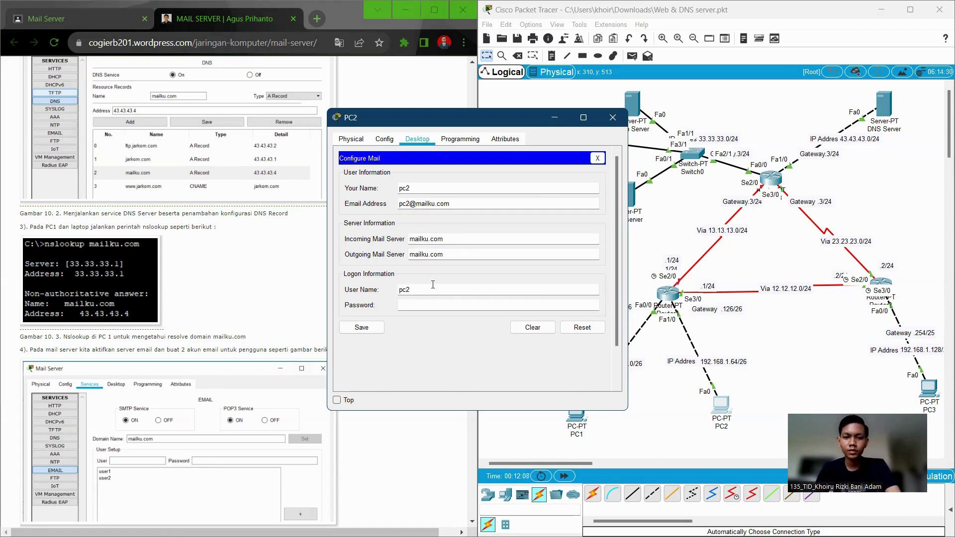
left_click(442, 301)
type("pc")
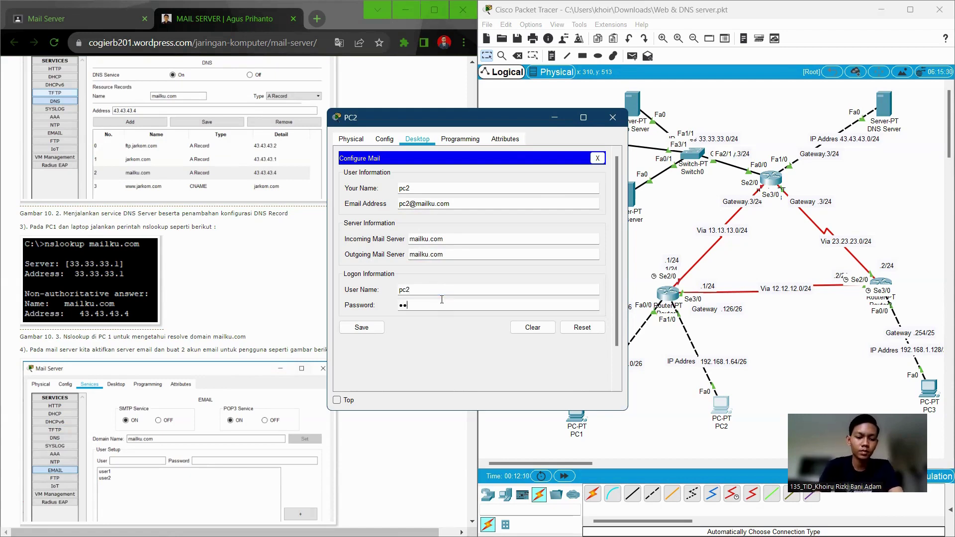
type("2")
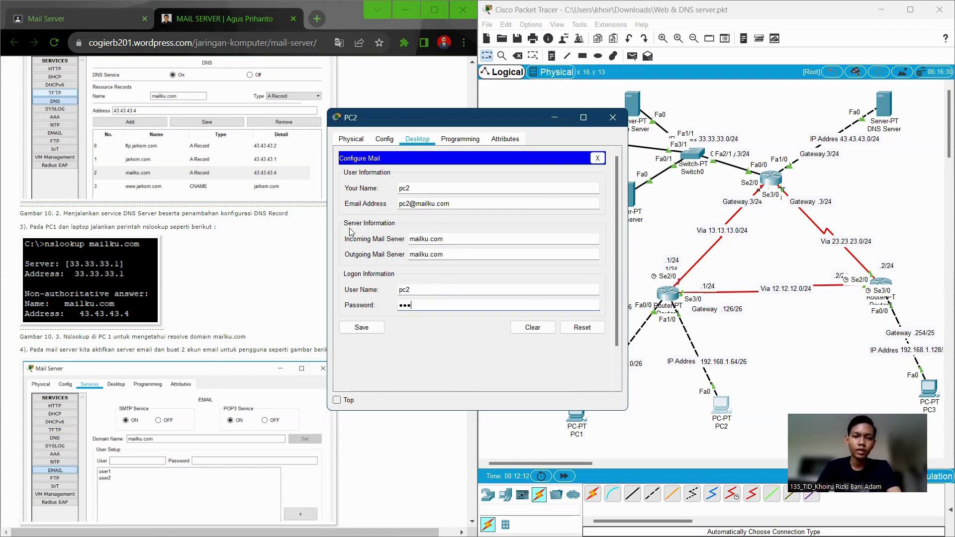
left_click(368, 329)
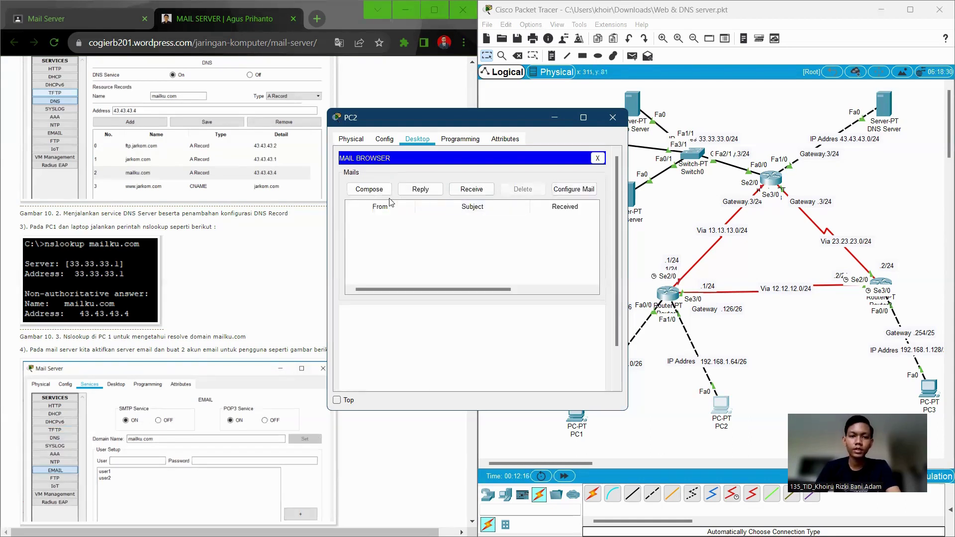
- Receive PC1's message 'Ini pesan dari PC-1' on PC2, open it, then minimize PC2's window
left_click(476, 191)
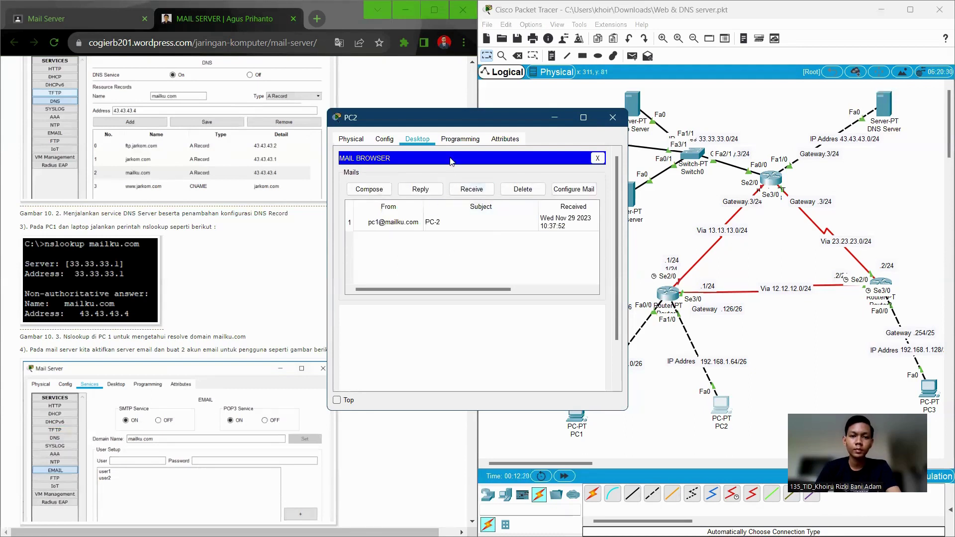
left_click_drag(484, 122, 387, 115)
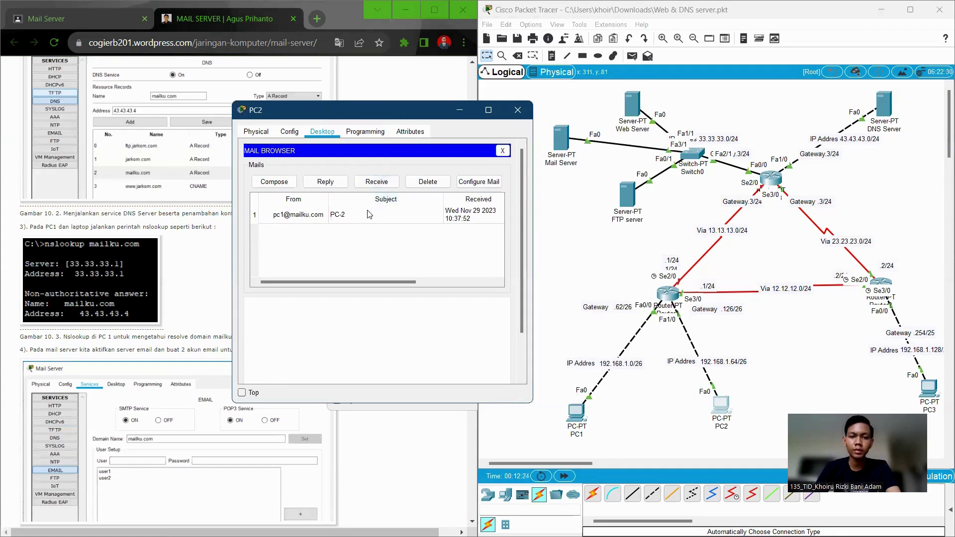
left_click(400, 217)
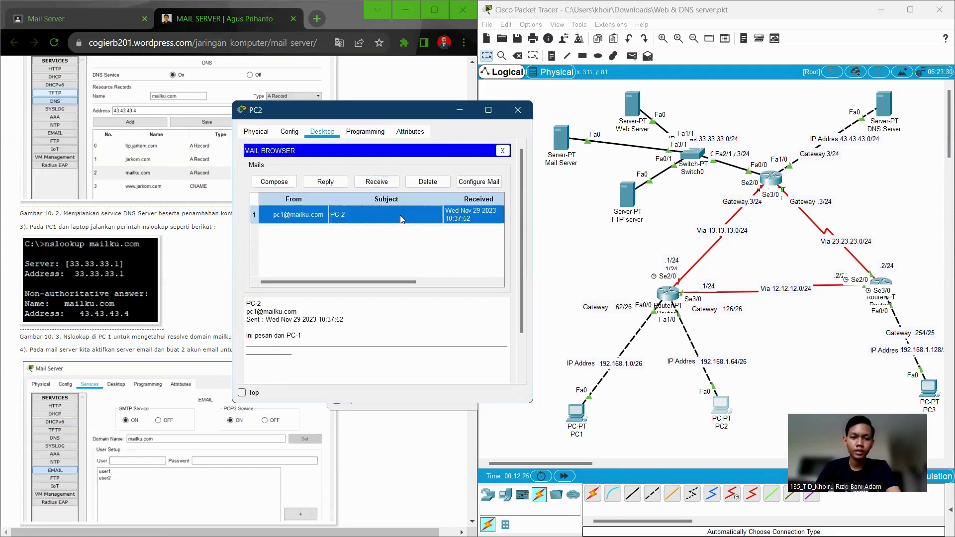
double_click(400, 215)
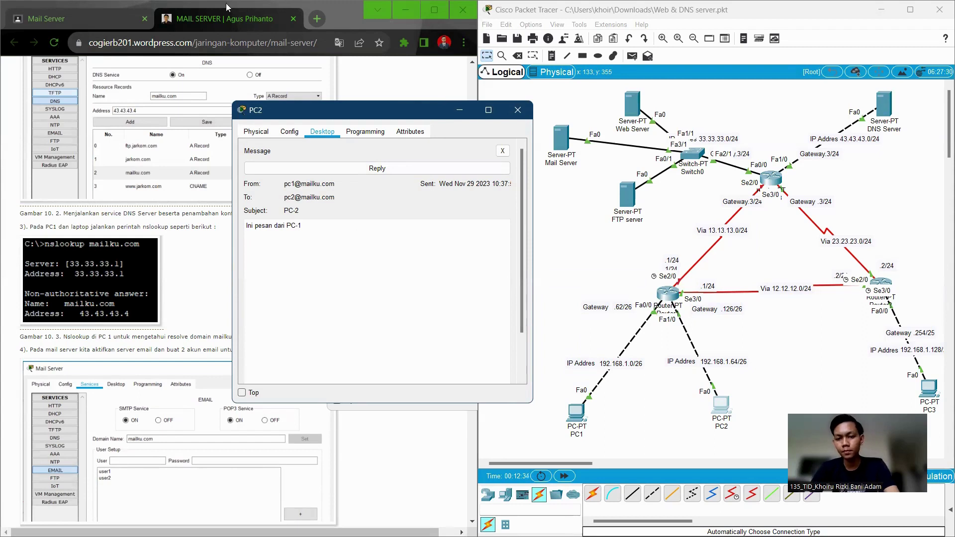
left_click(460, 109)
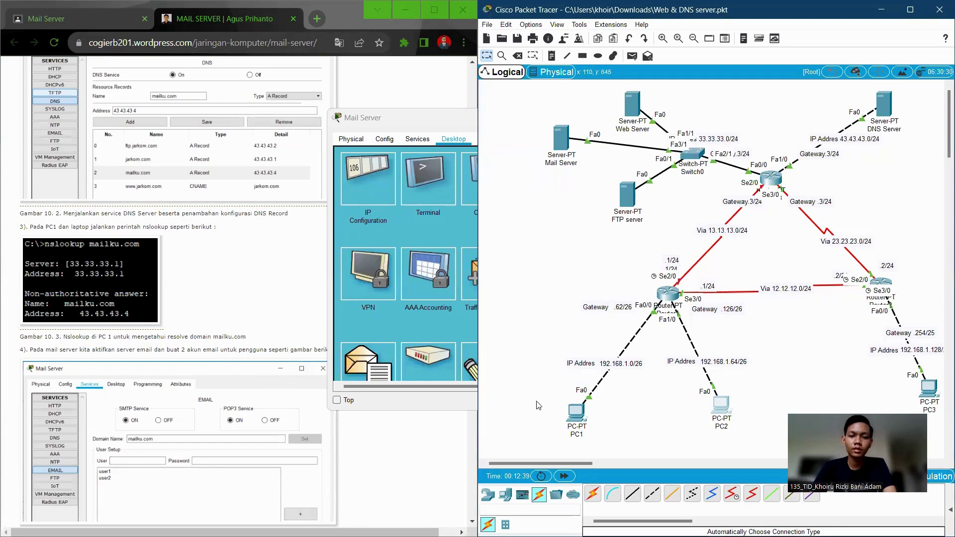
left_click(580, 413)
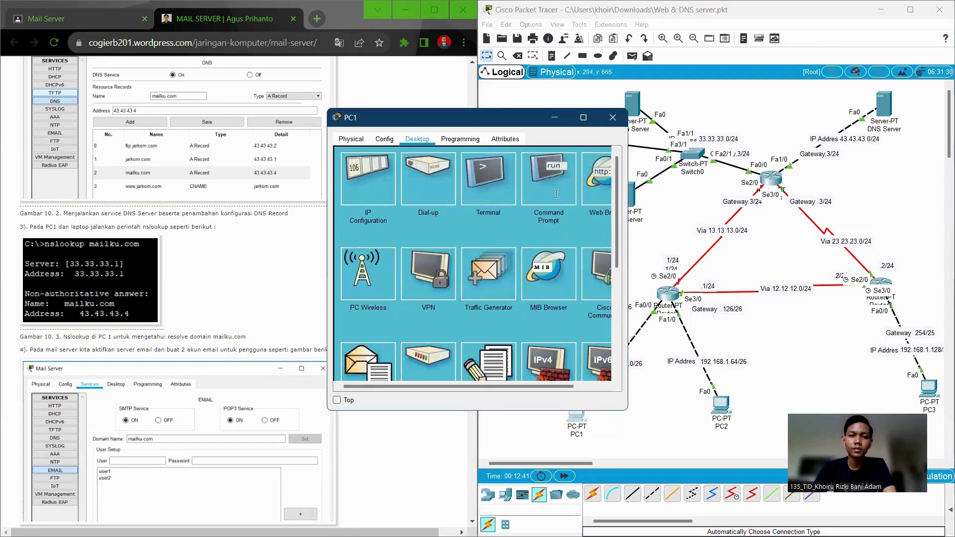
left_click(553, 195)
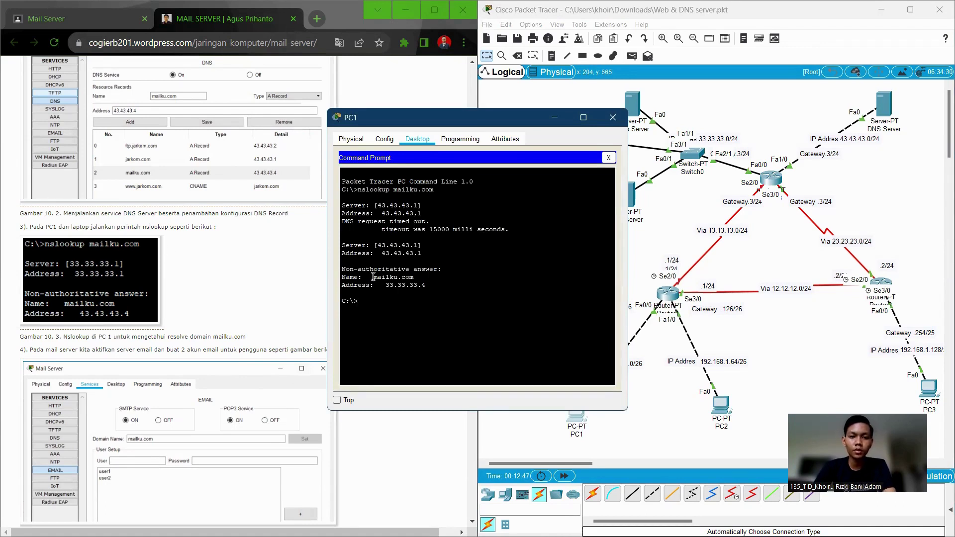
left_click_drag(346, 206, 431, 207)
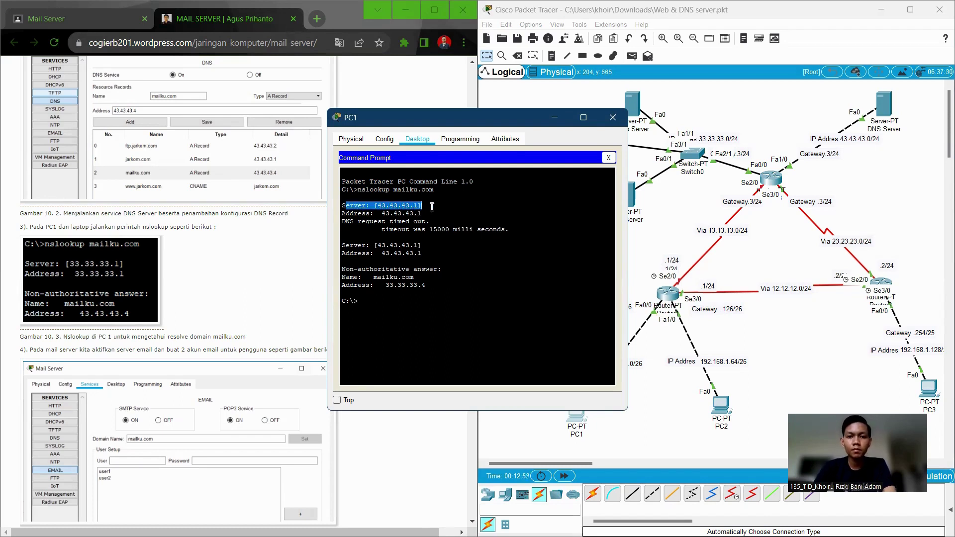
left_click(464, 209)
left_click_drag(423, 205, 342, 206)
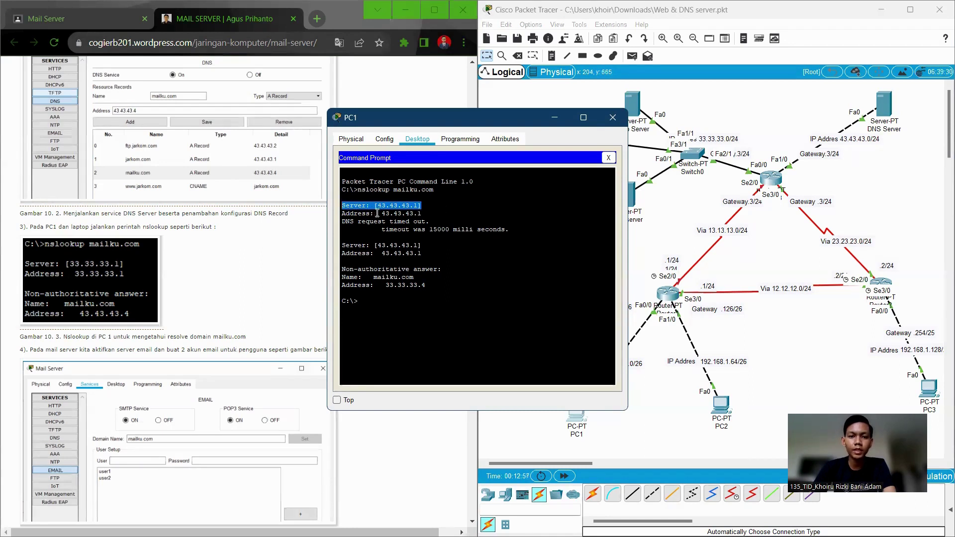
left_click(429, 218)
left_click_drag(422, 214, 390, 214)
left_click(446, 216)
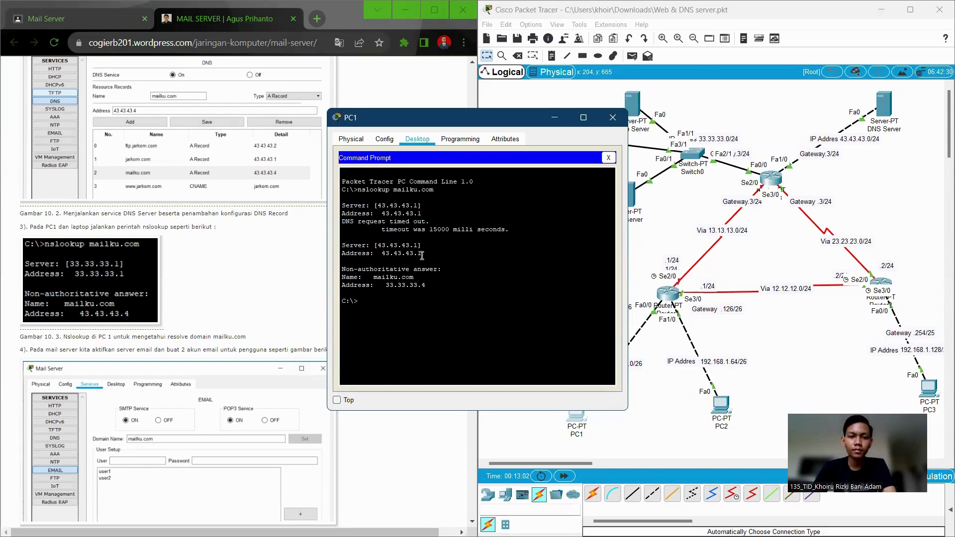
left_click_drag(429, 286, 390, 277)
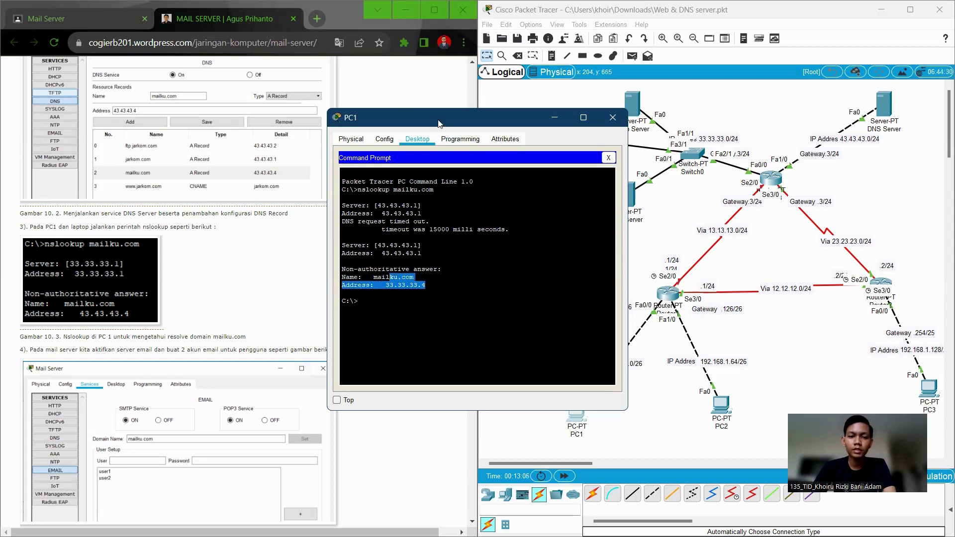
left_click_drag(440, 125, 275, 105)
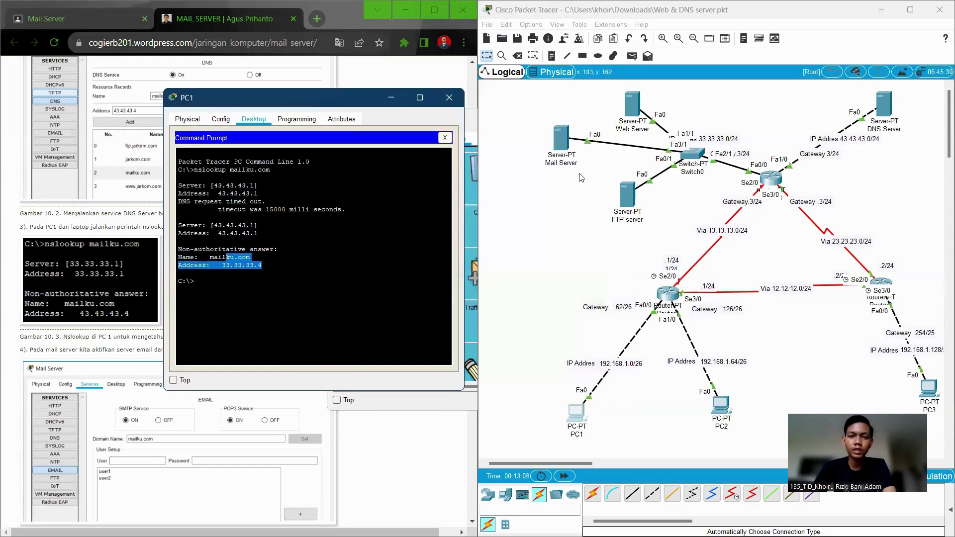
left_click_drag(297, 269, 181, 268)
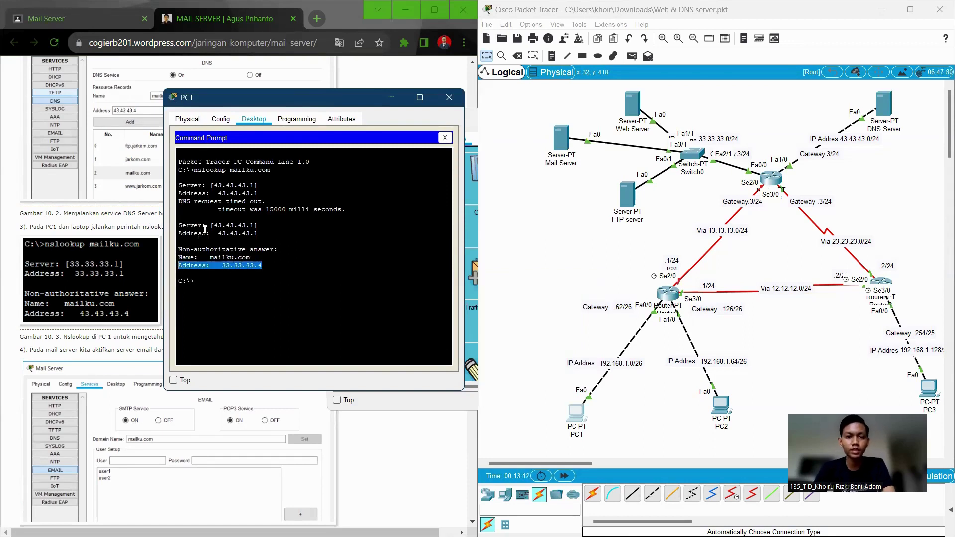
left_click(399, 98)
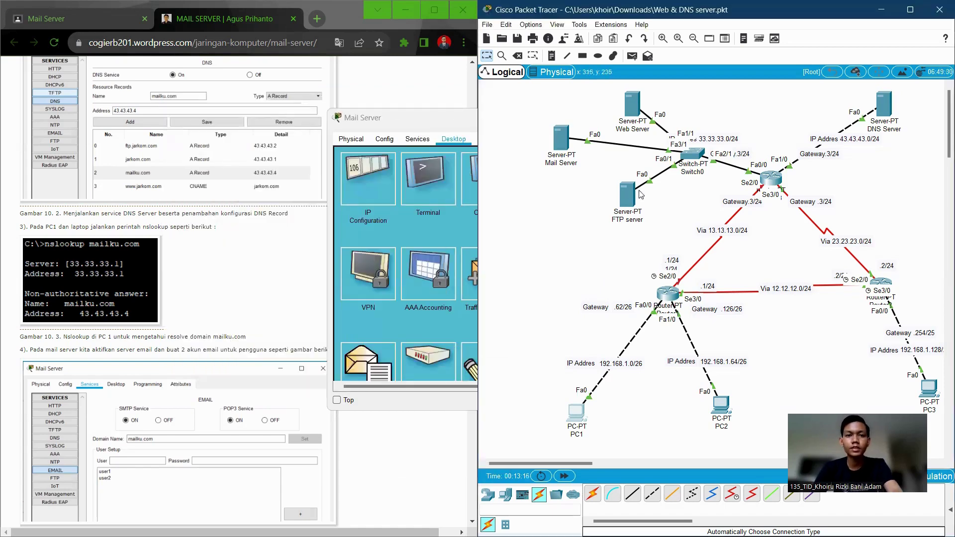